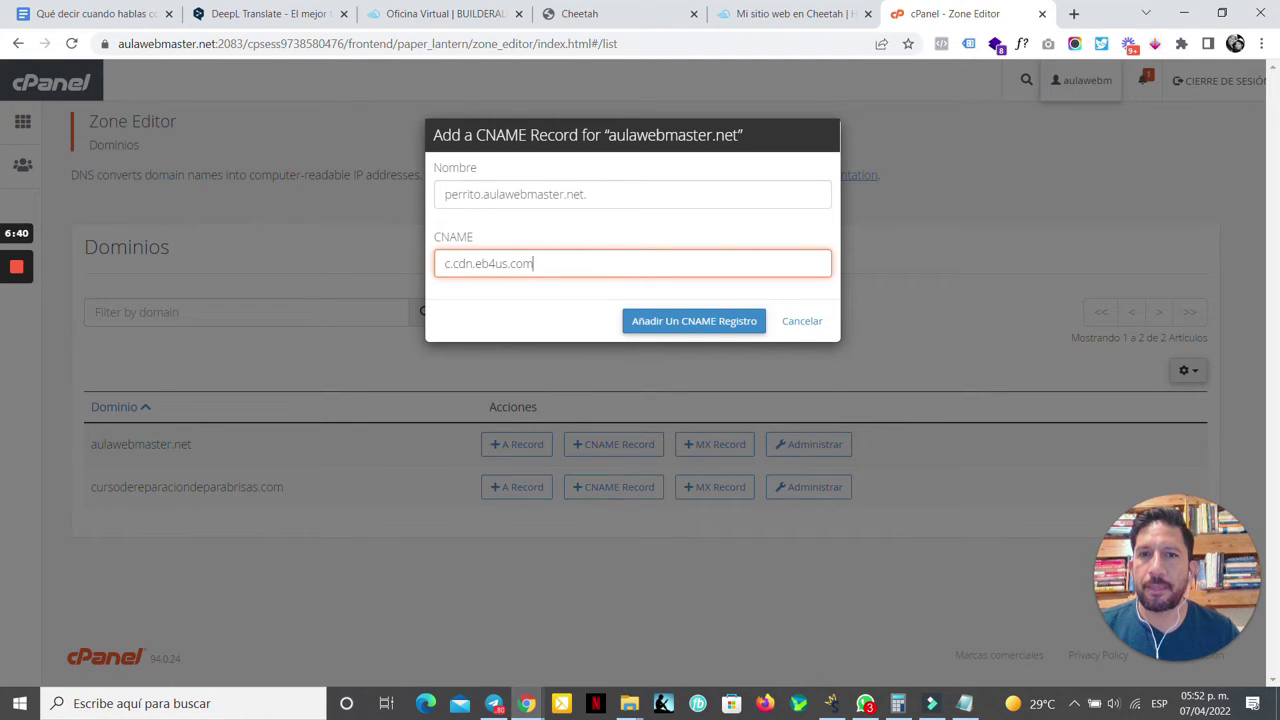
left_click(668, 325)
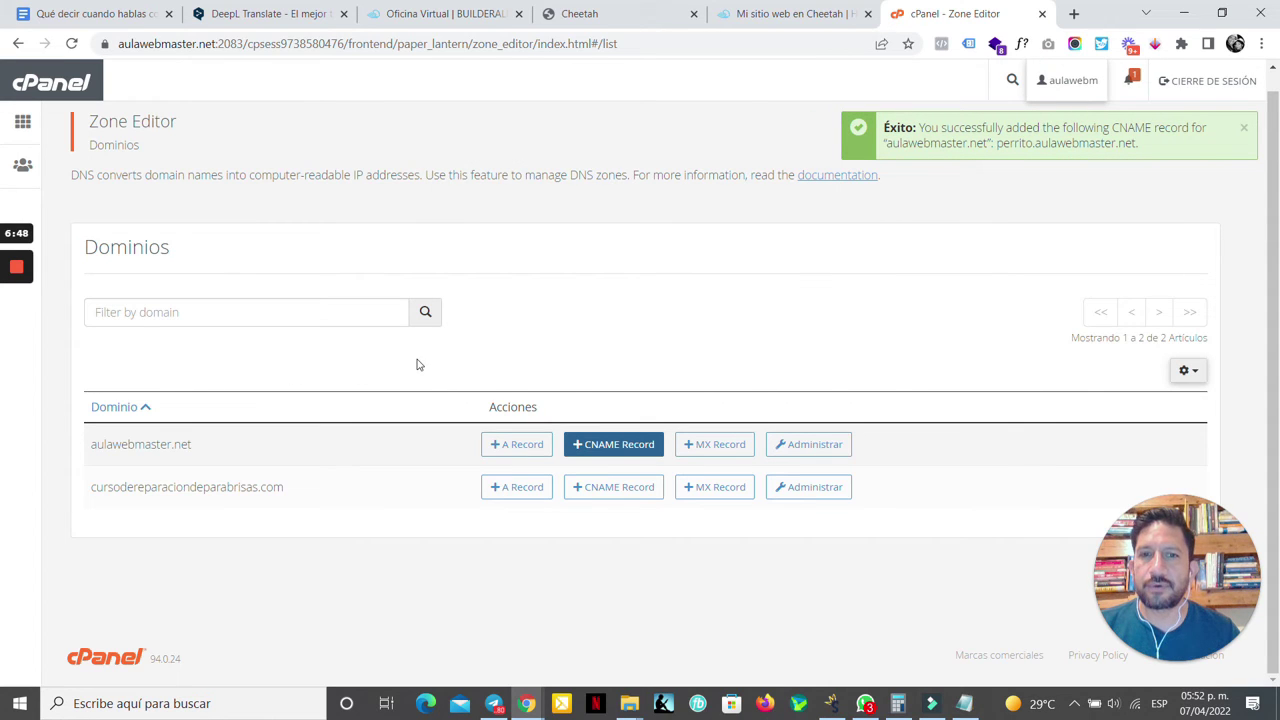
left_click(598, 446)
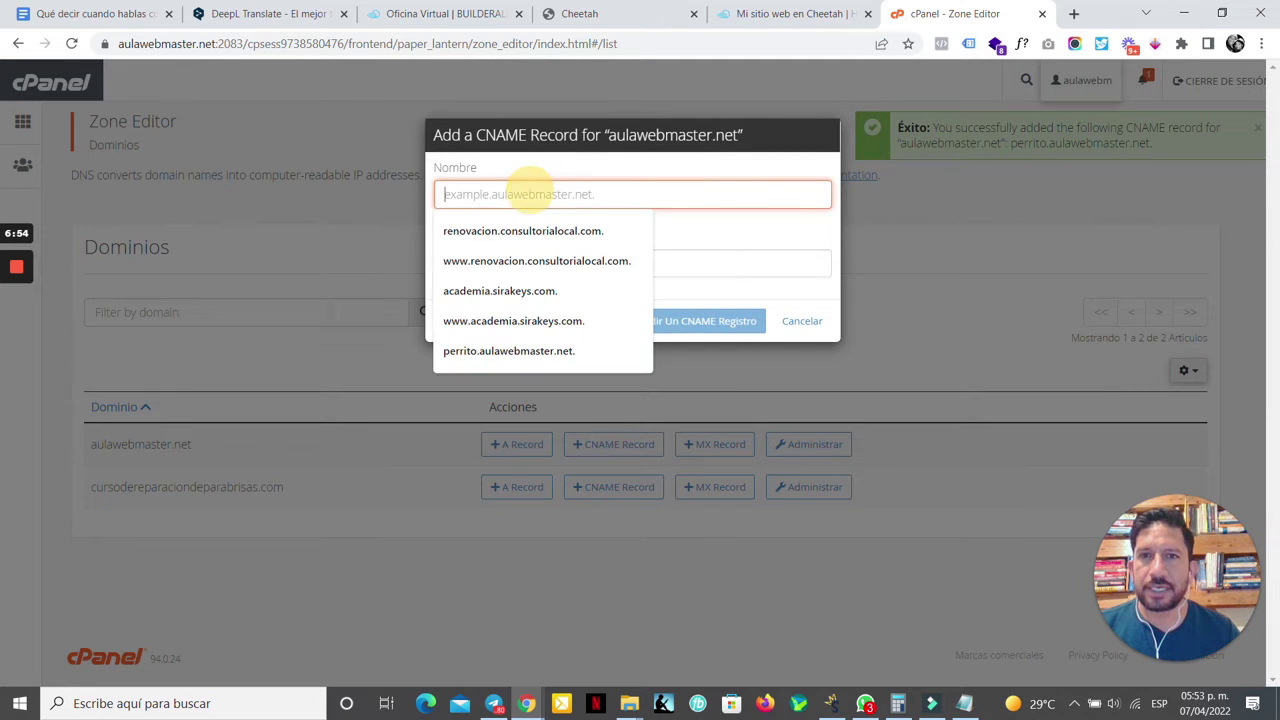
type("www")
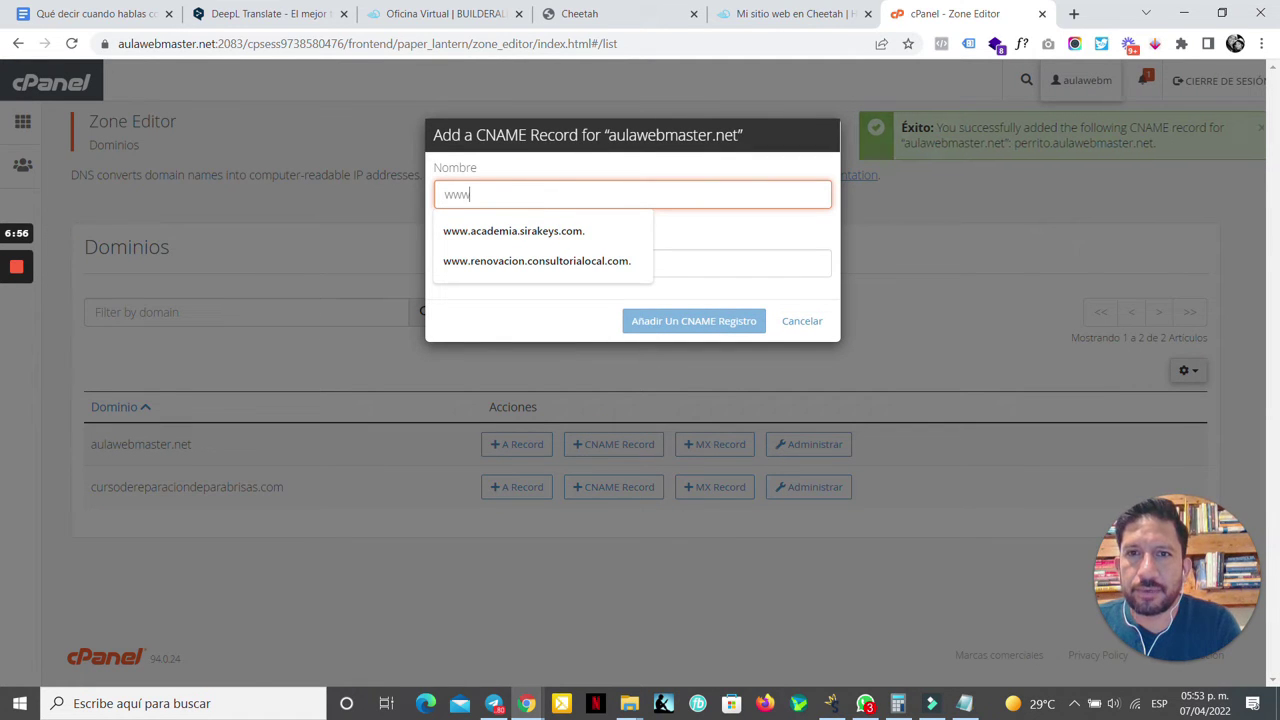
type(".pe")
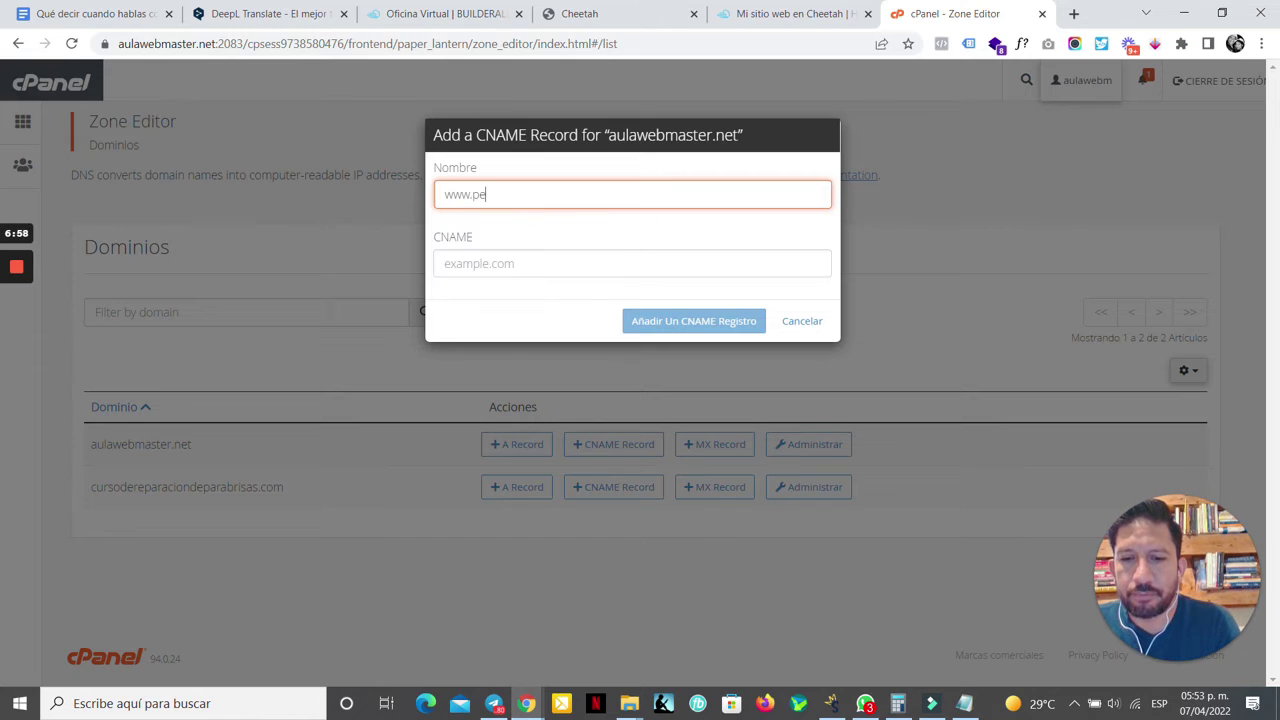
type("rrito")
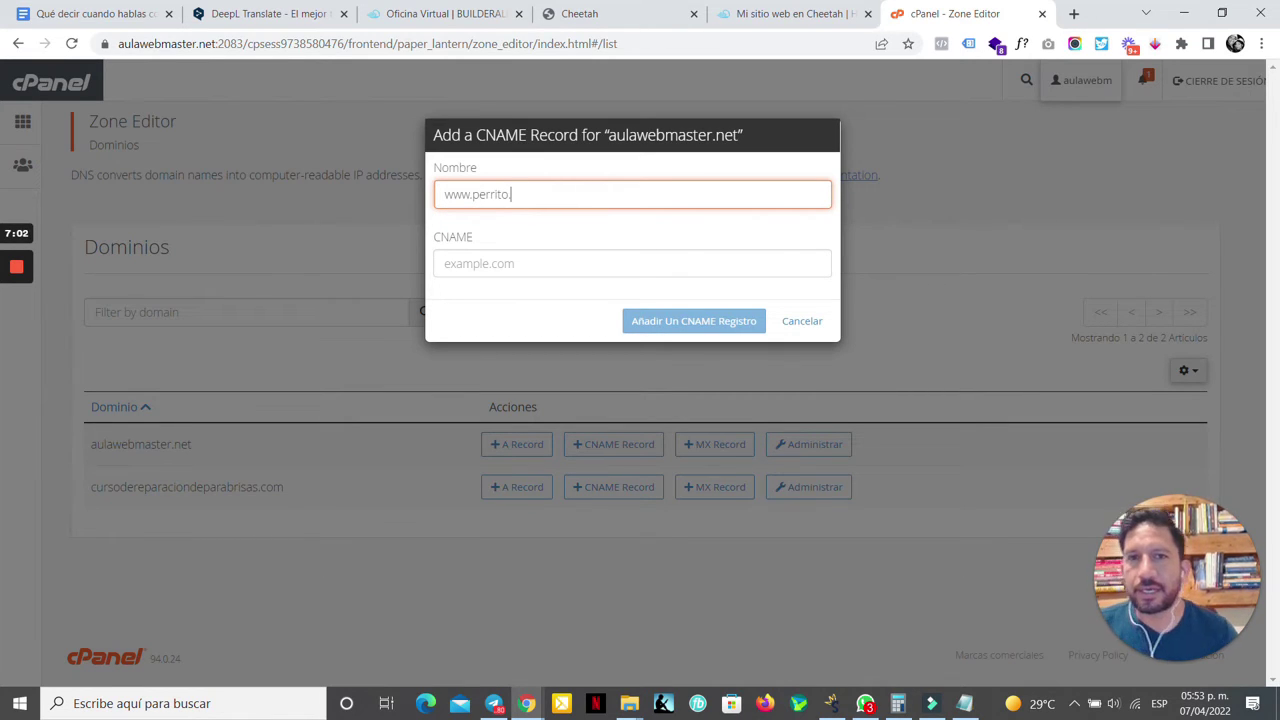
type(".")
left_click(528, 246)
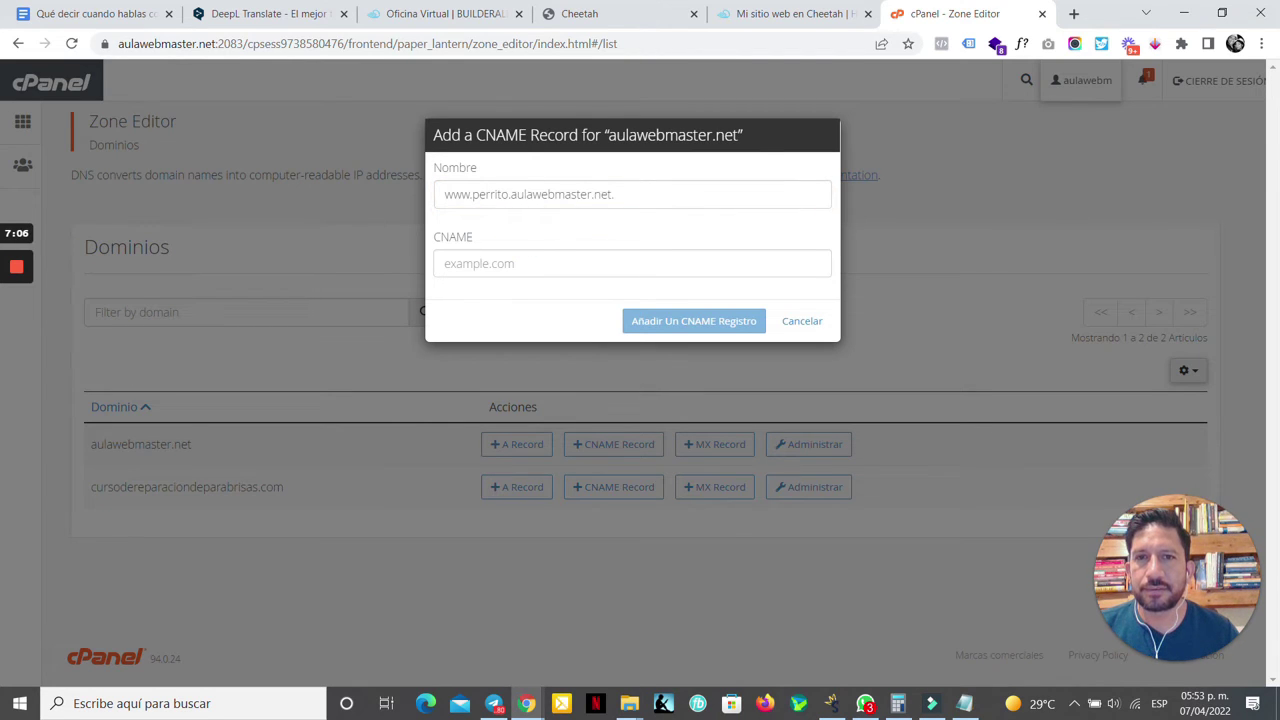
left_click_drag(509, 191, 618, 192)
left_click(594, 229)
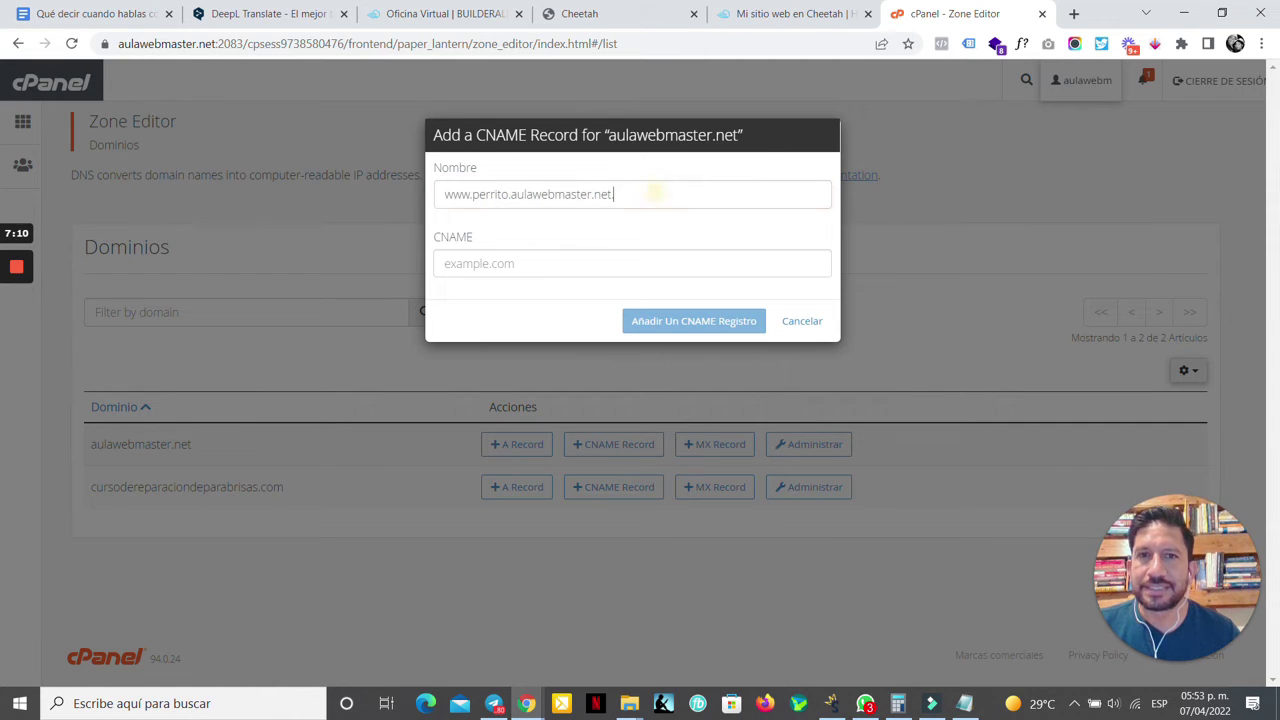
left_click(648, 194)
key("BackSpace")
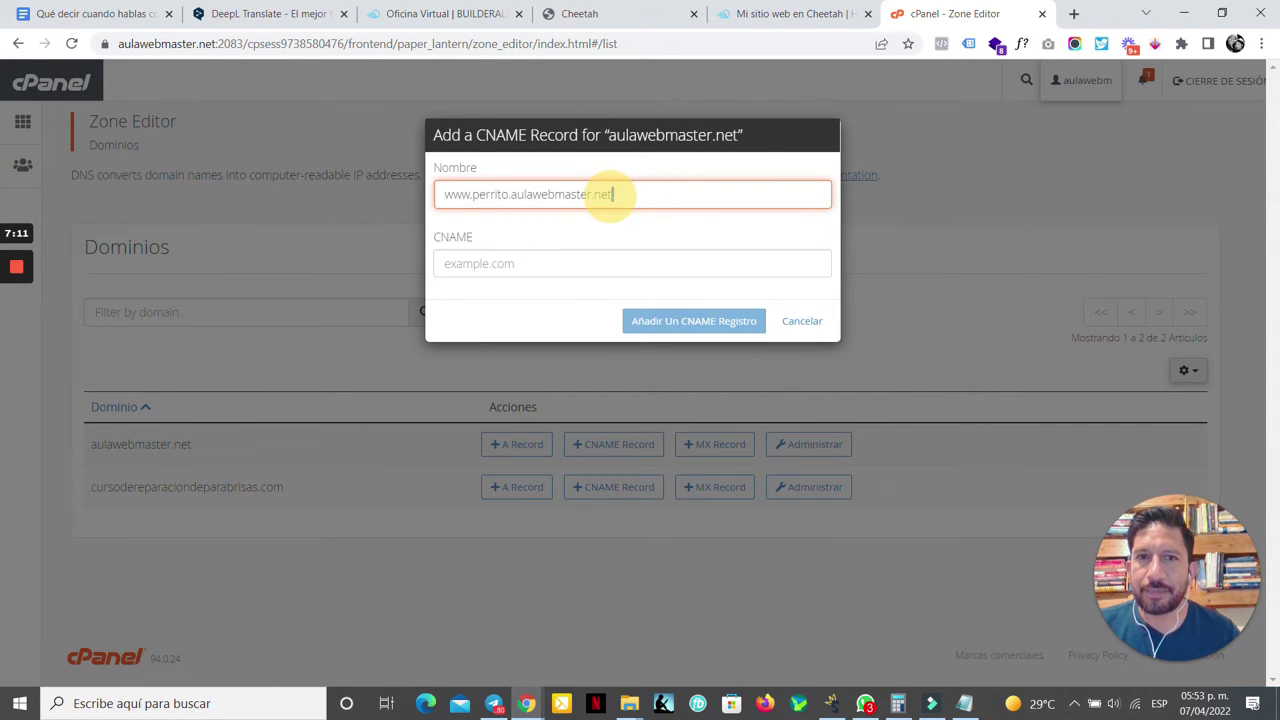
left_click(632, 238)
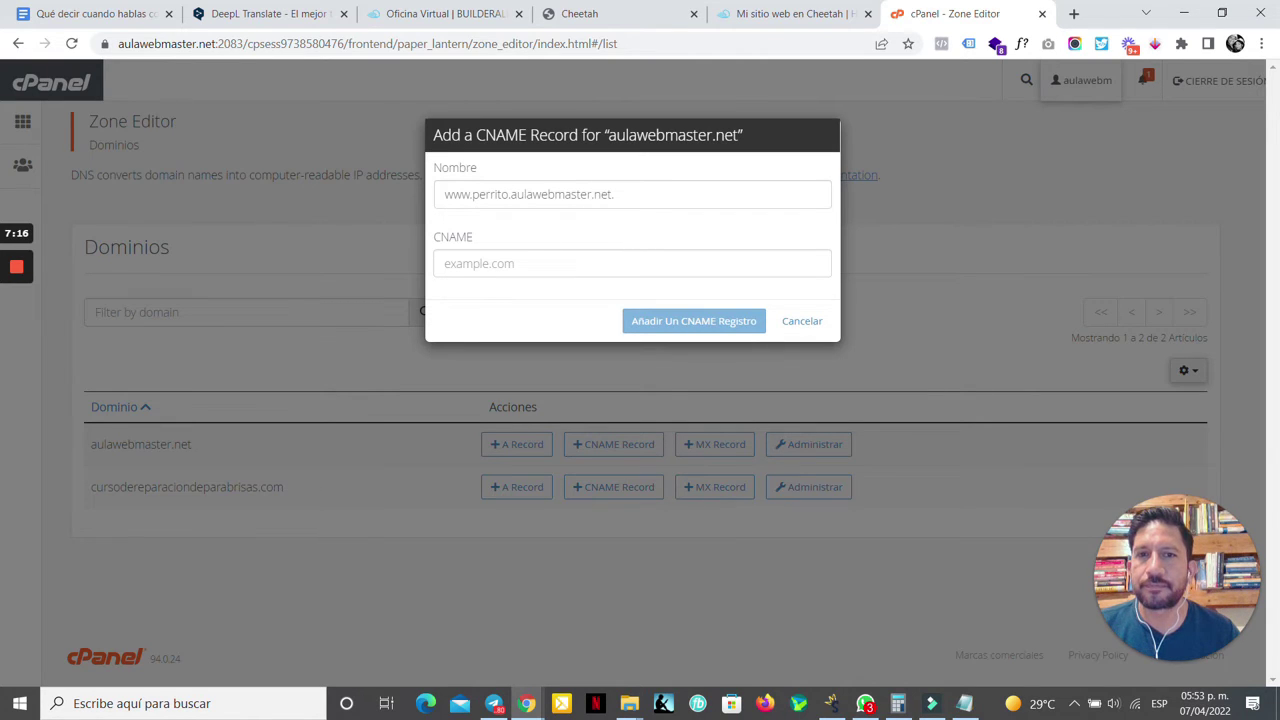
left_click(523, 263)
type("c.cdn.eb4us.com")
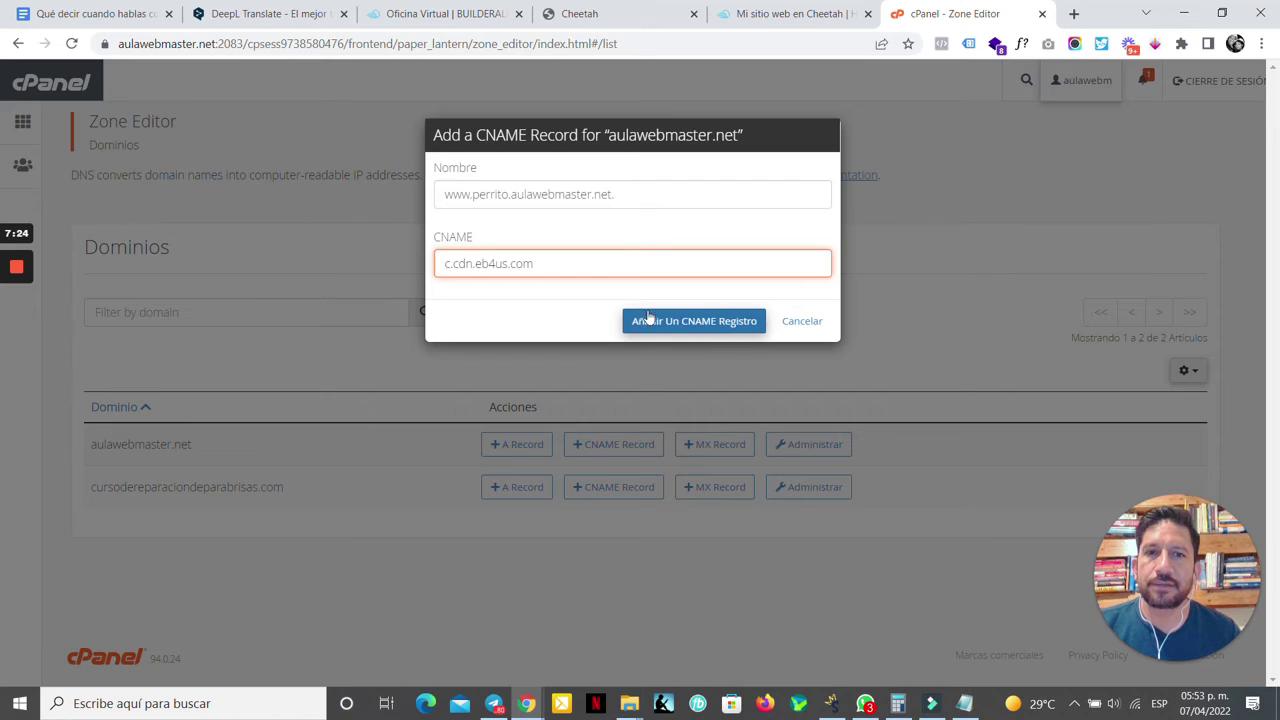
left_click(703, 322)
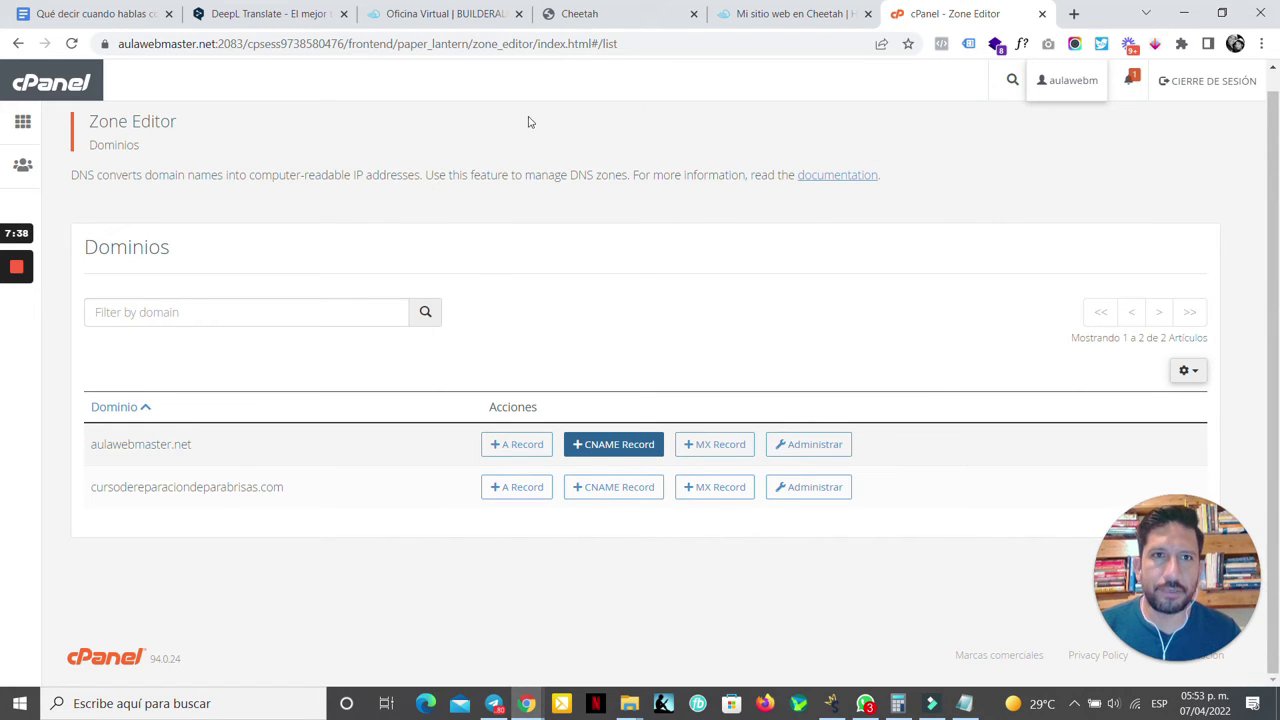
left_click_drag(200, 138, 80, 121)
left_click(270, 140)
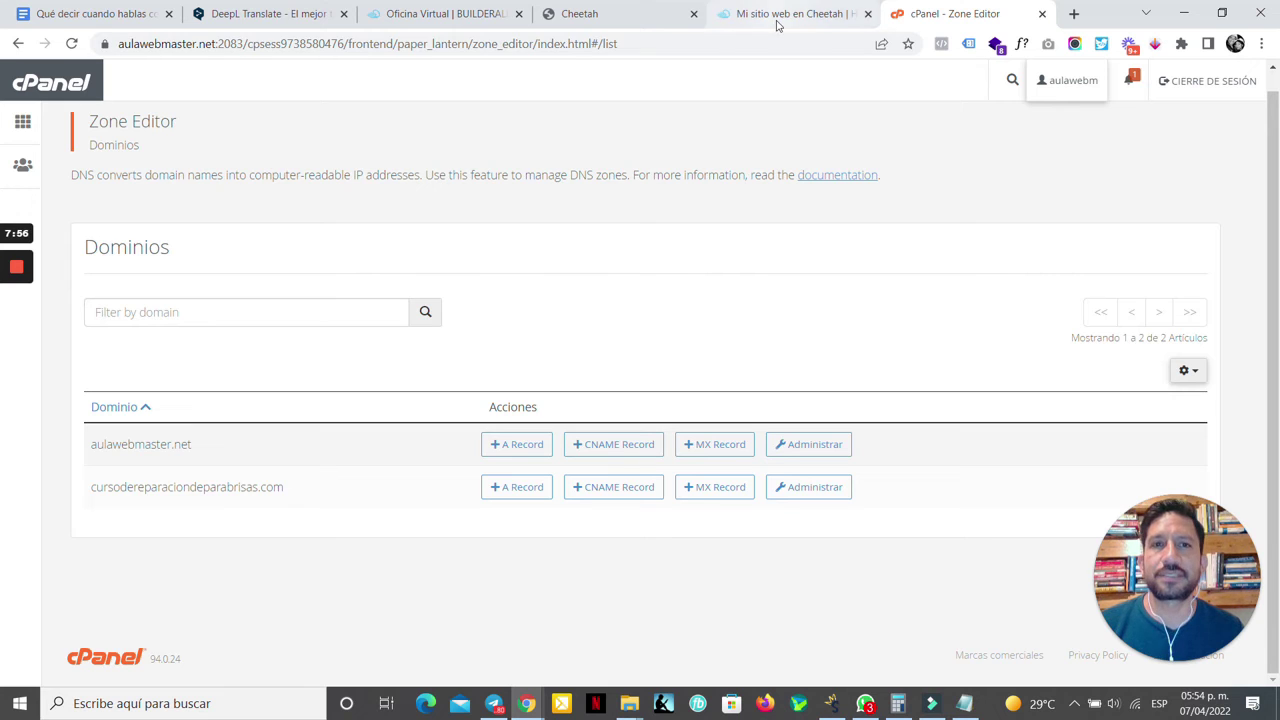
Step: Switch to Cheetah and open the domain connection settings of the published site "Mi sitio web en Cheetah"
left_click(630, 14)
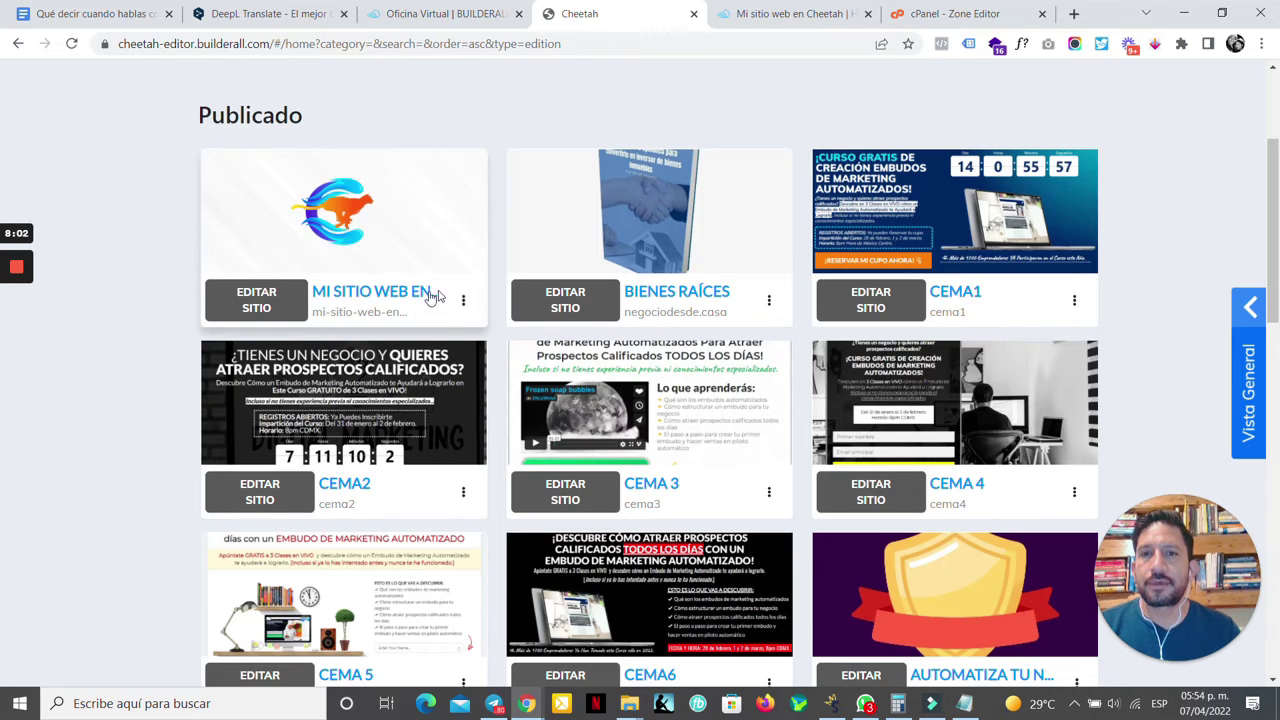
left_click(463, 304)
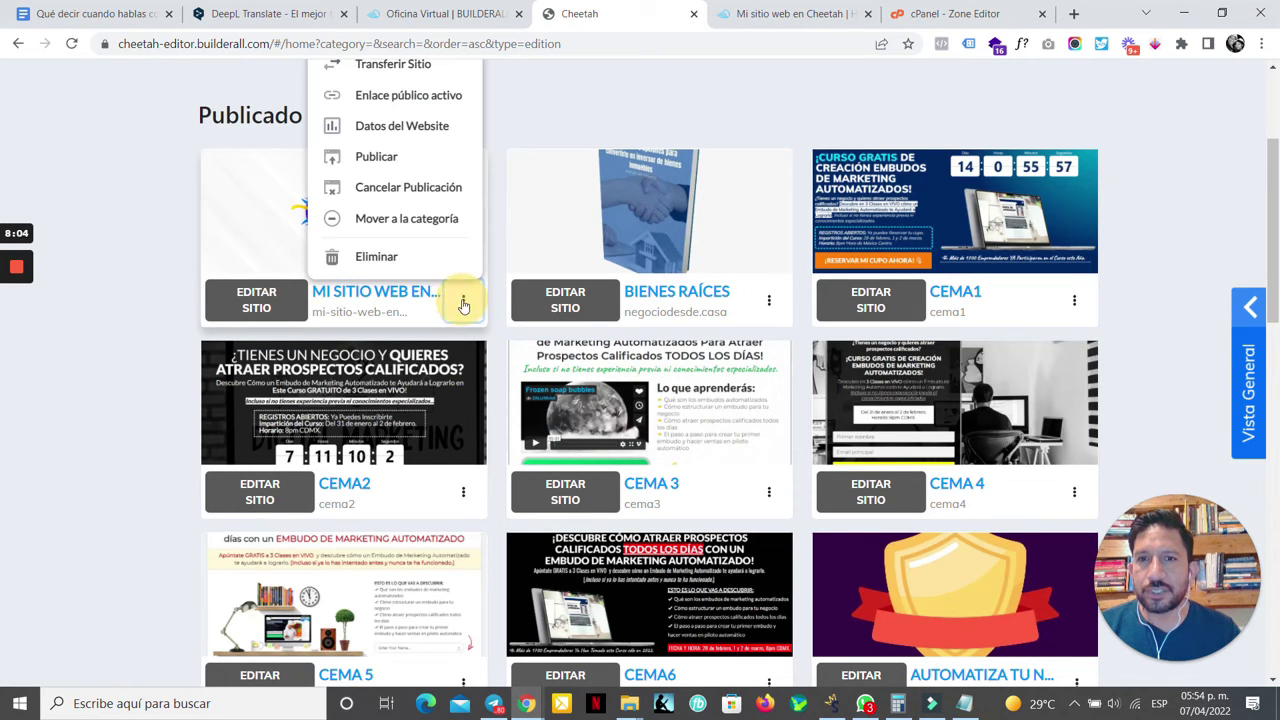
scroll(604, 335, "up", 1)
scroll(604, 335, "up", 2)
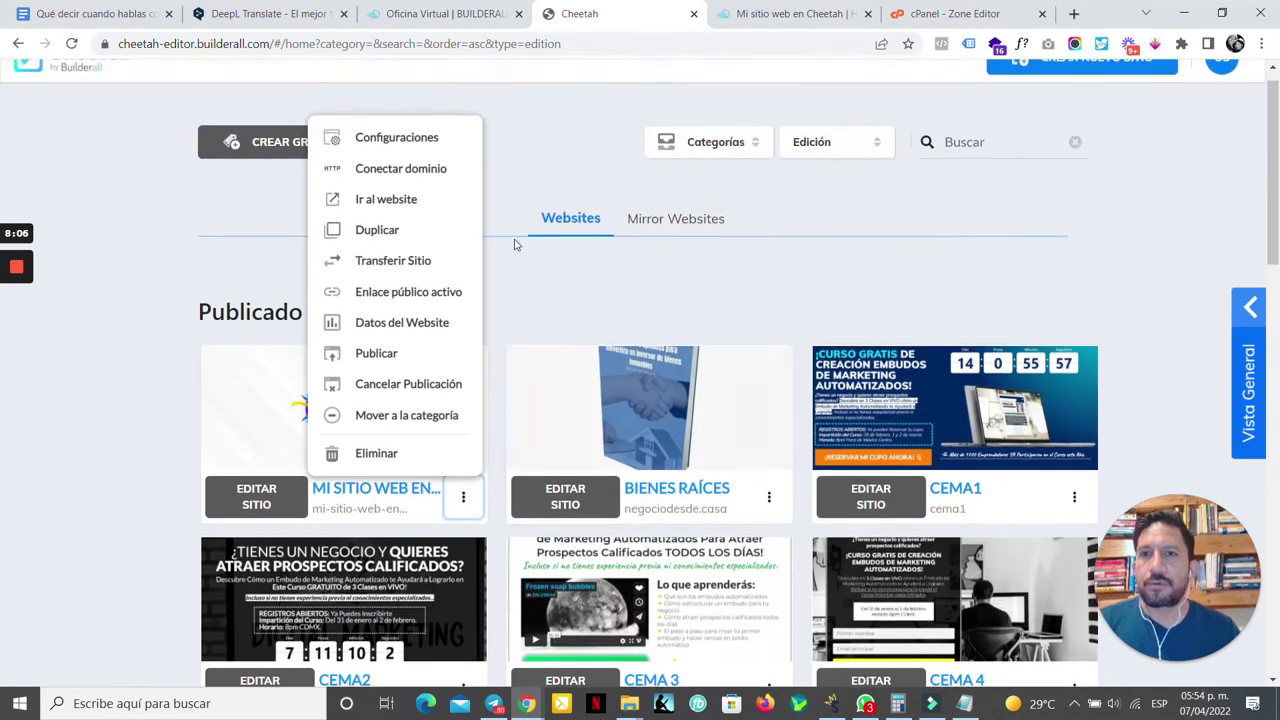
left_click(378, 170)
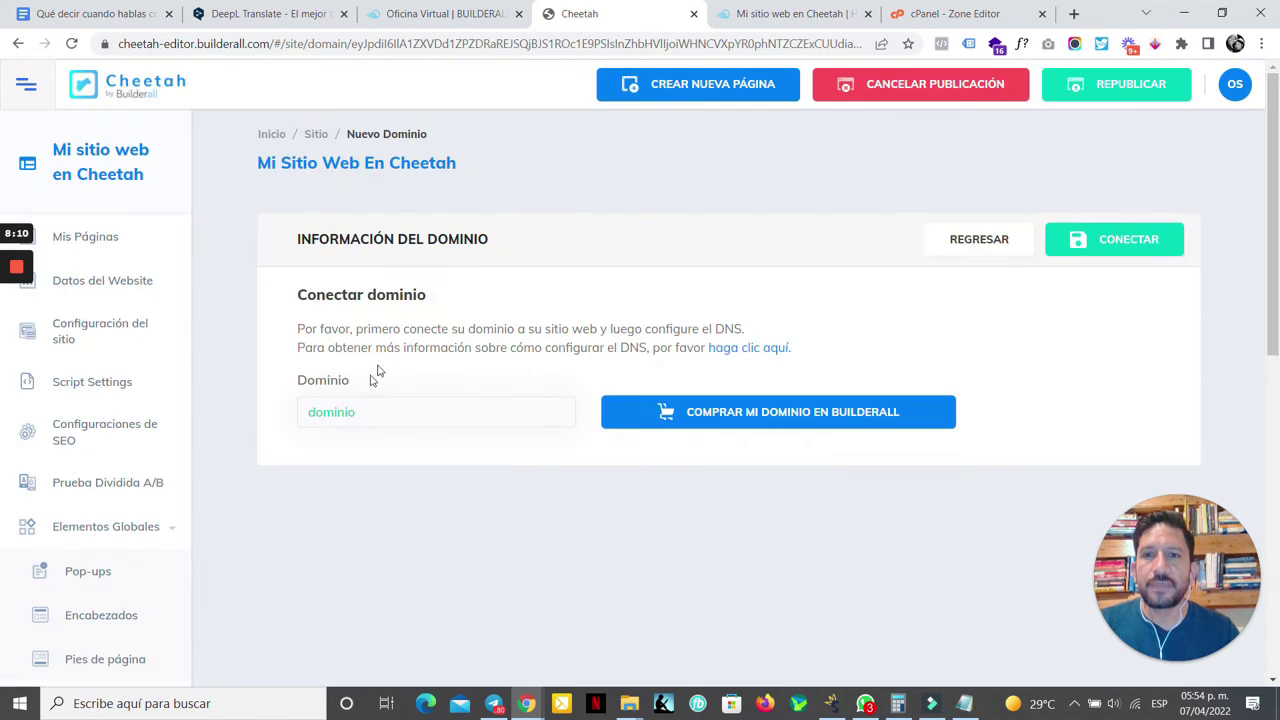
Step: Connect the domain perrito.aulawebmaster.net to the site and confirm the connection
left_click(330, 412)
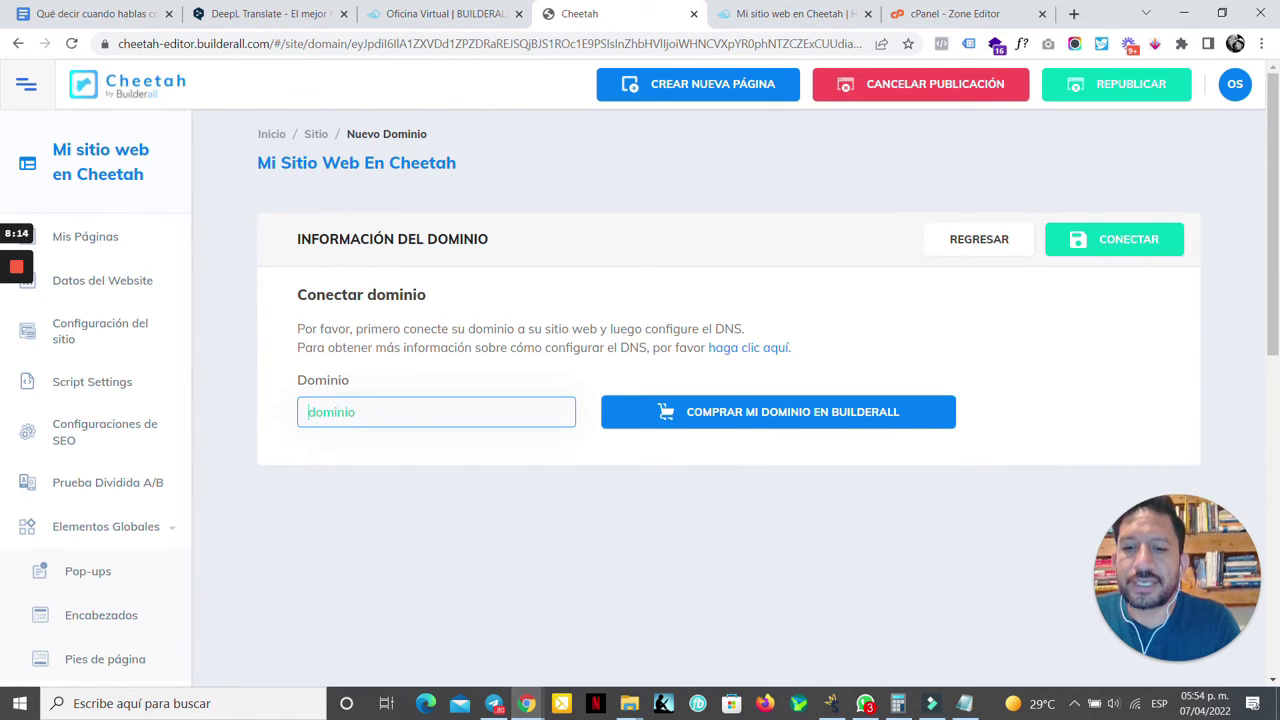
type("p")
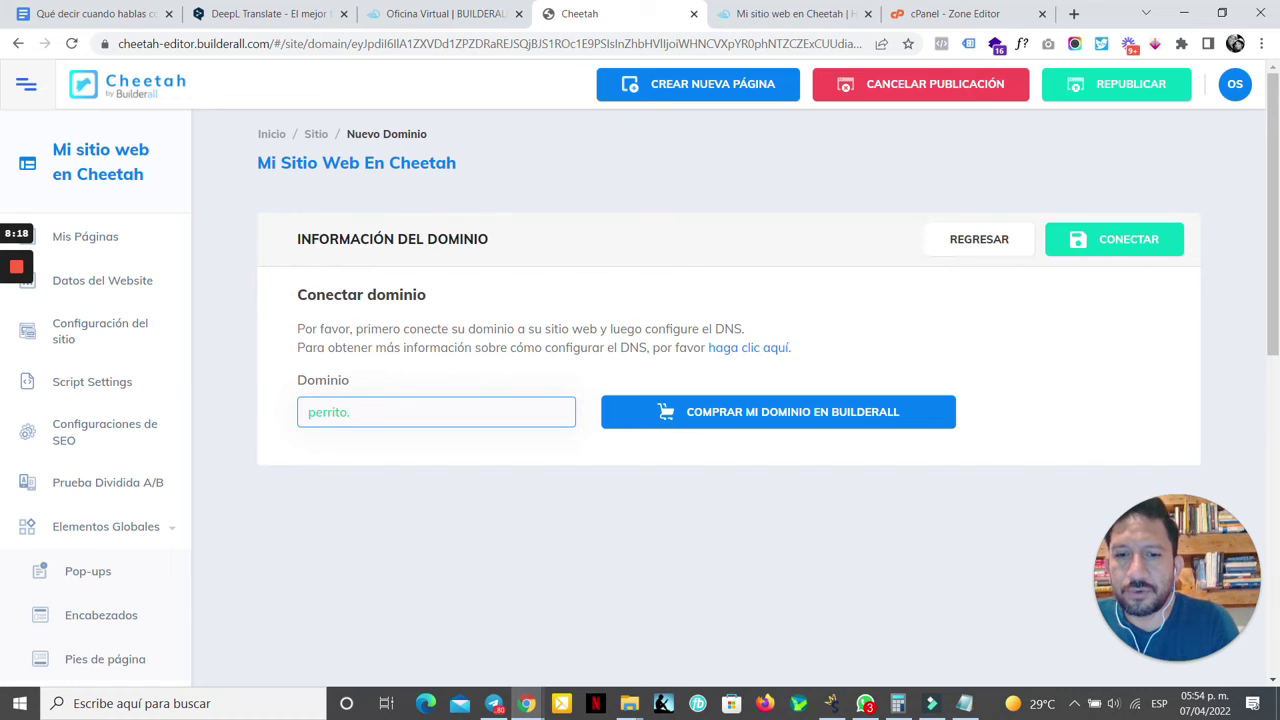
type("errito.")
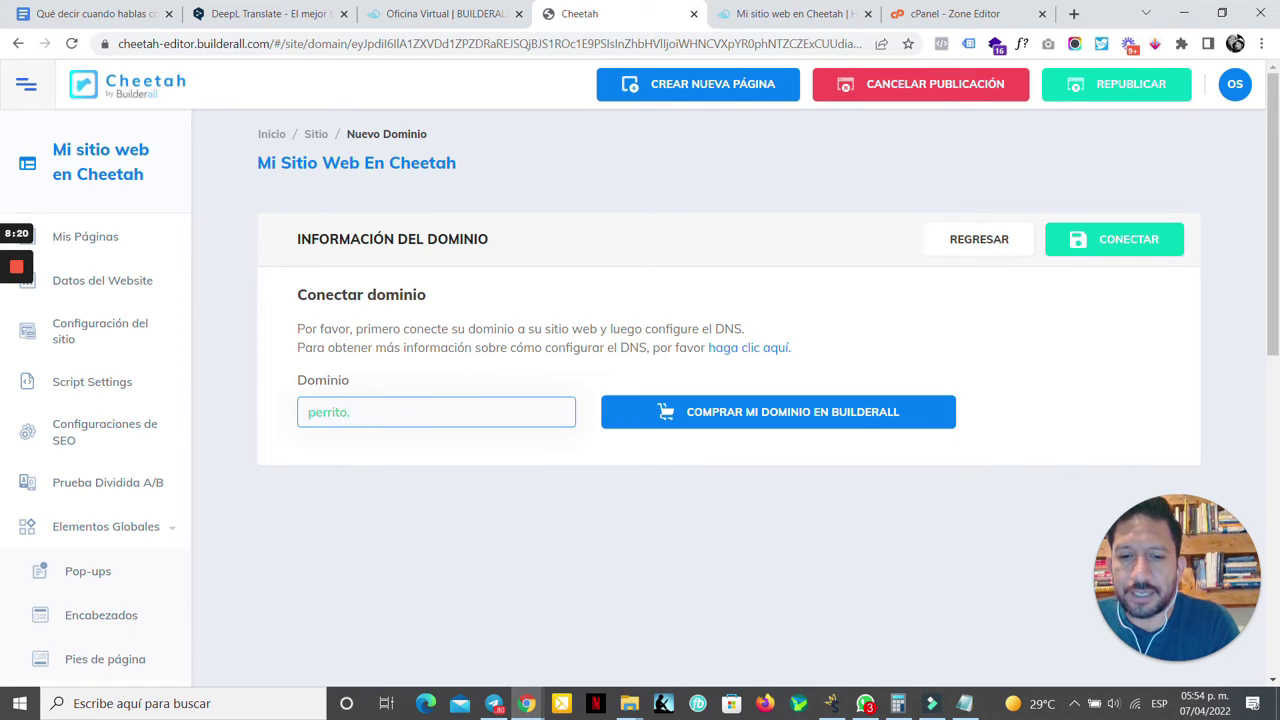
type("aulawe")
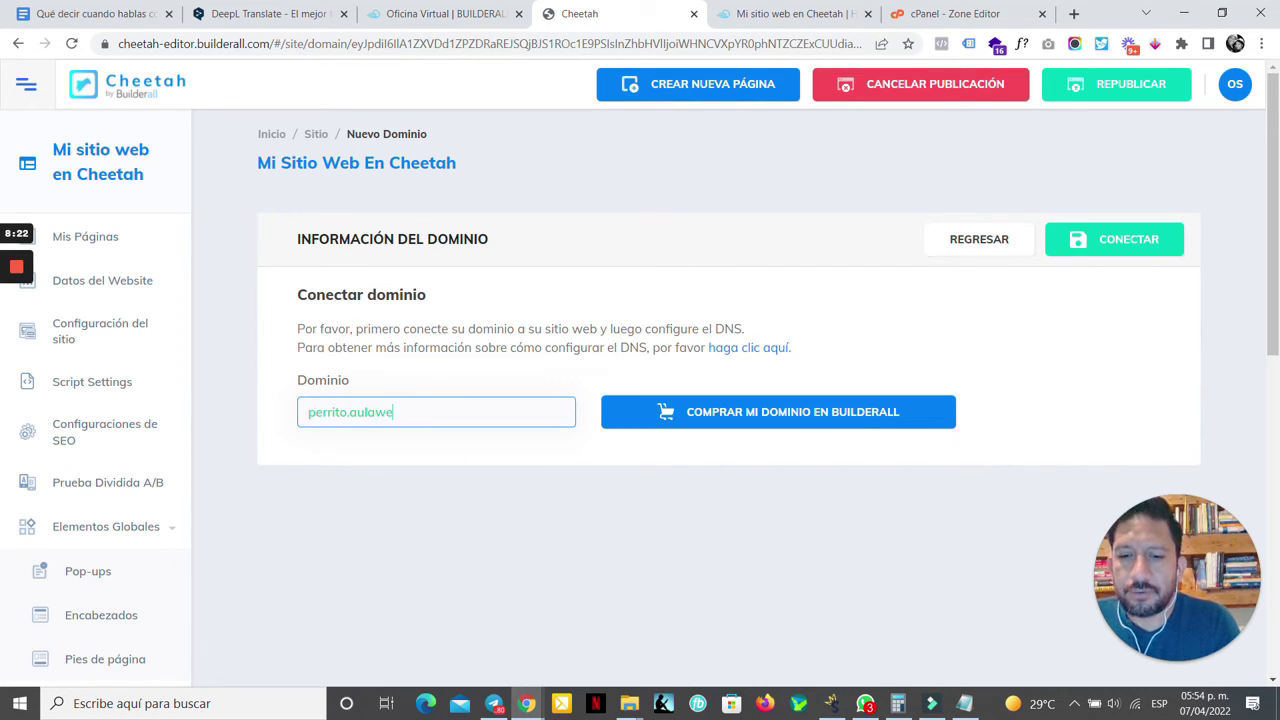
type("bmaster.net")
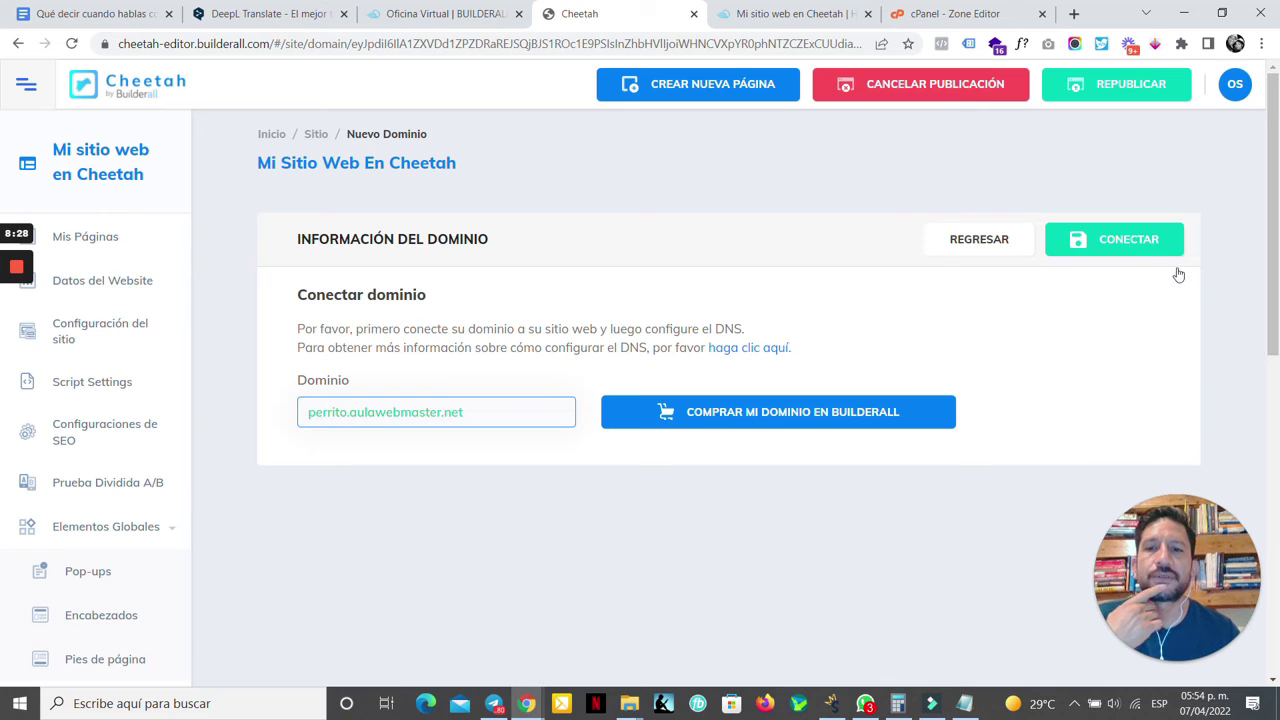
left_click(1152, 248)
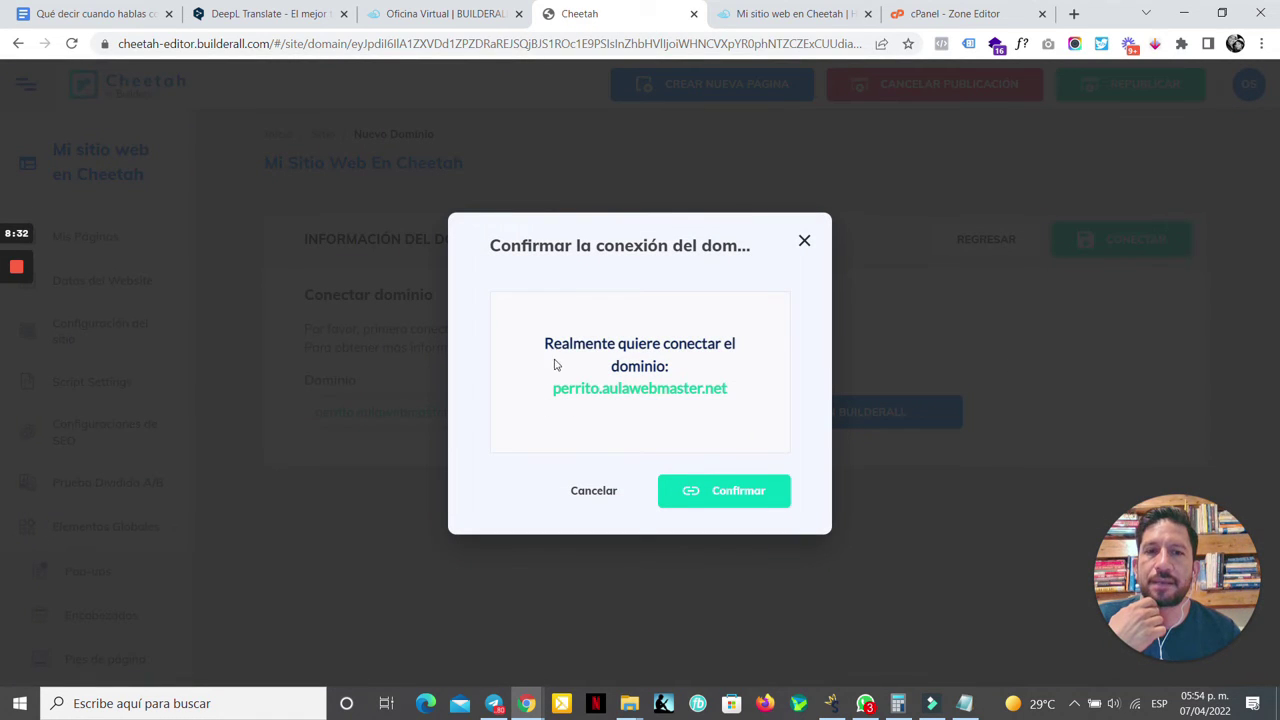
left_click(712, 490)
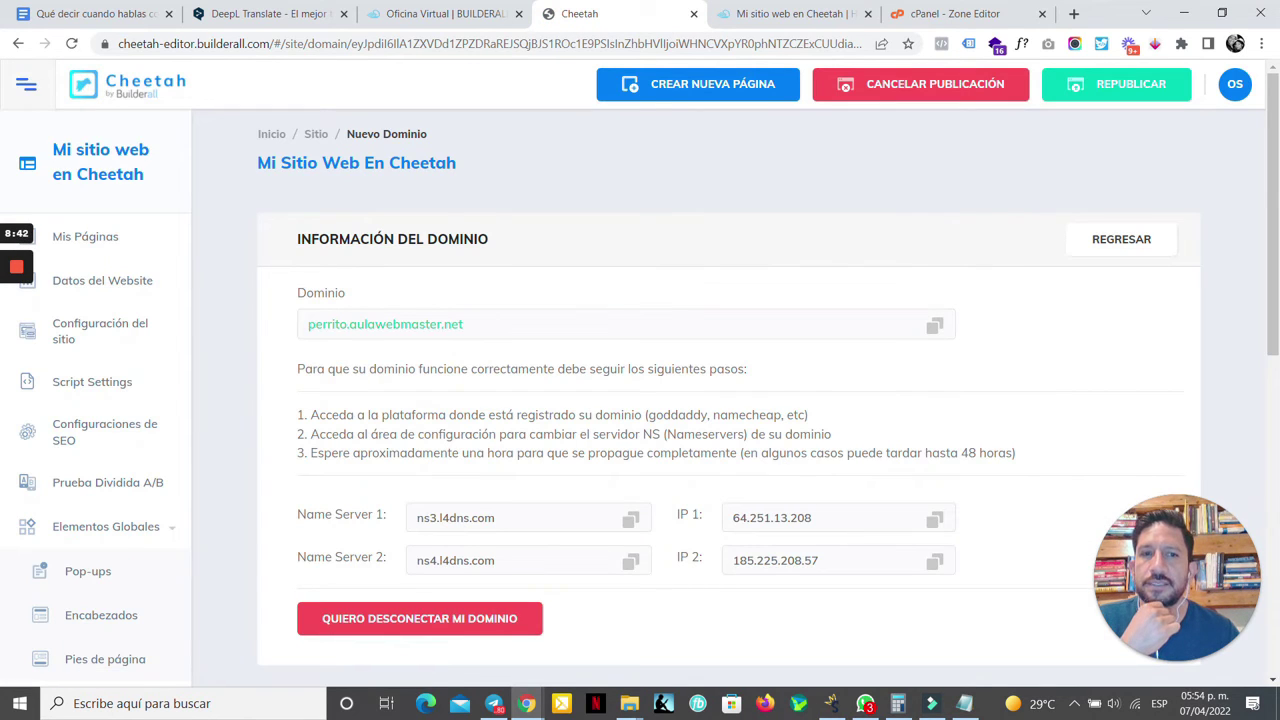
Step: Copy the connected domain perrito.aulawebmaster.net and load it in a new browser tab
left_click(934, 326)
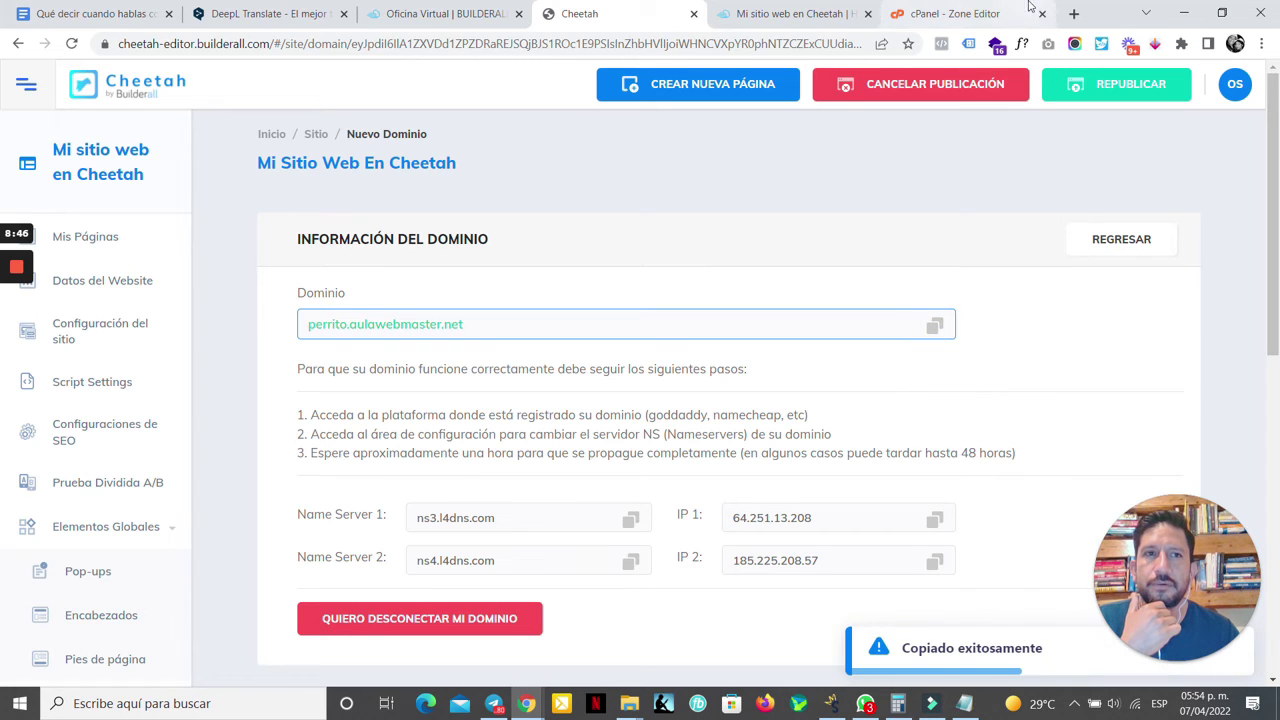
key("ctrl+t")
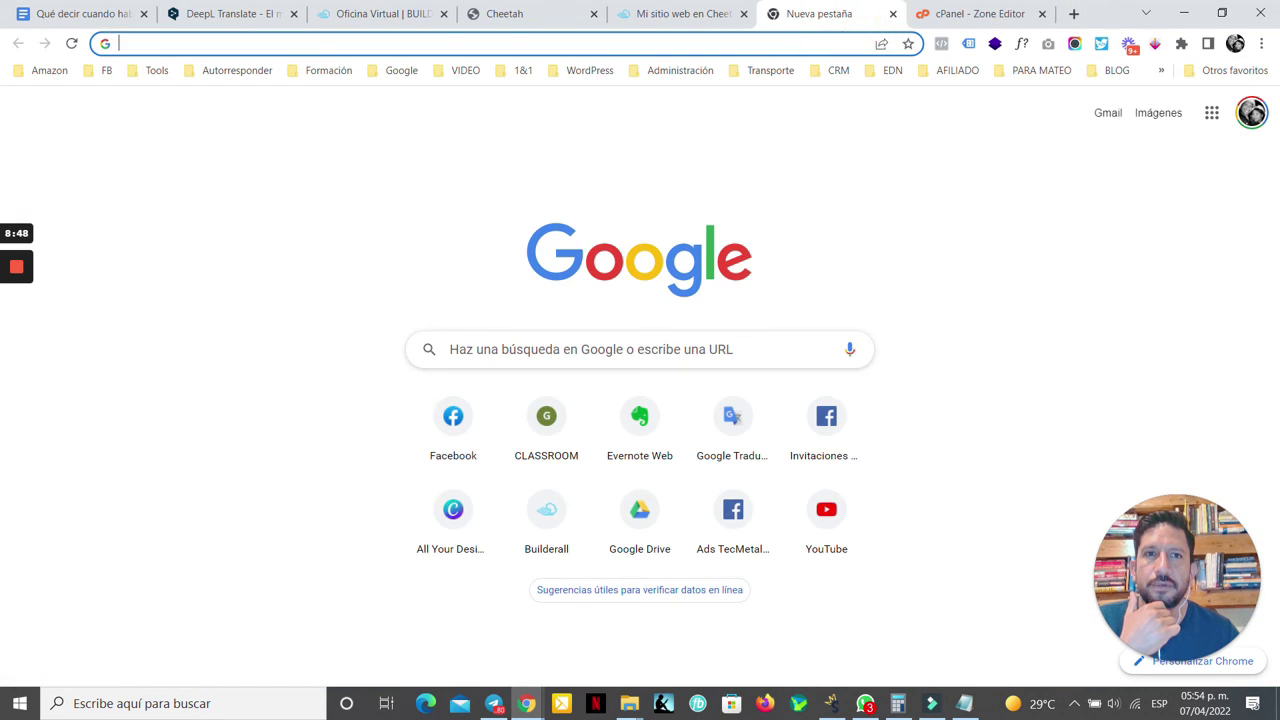
right_click(833, 45)
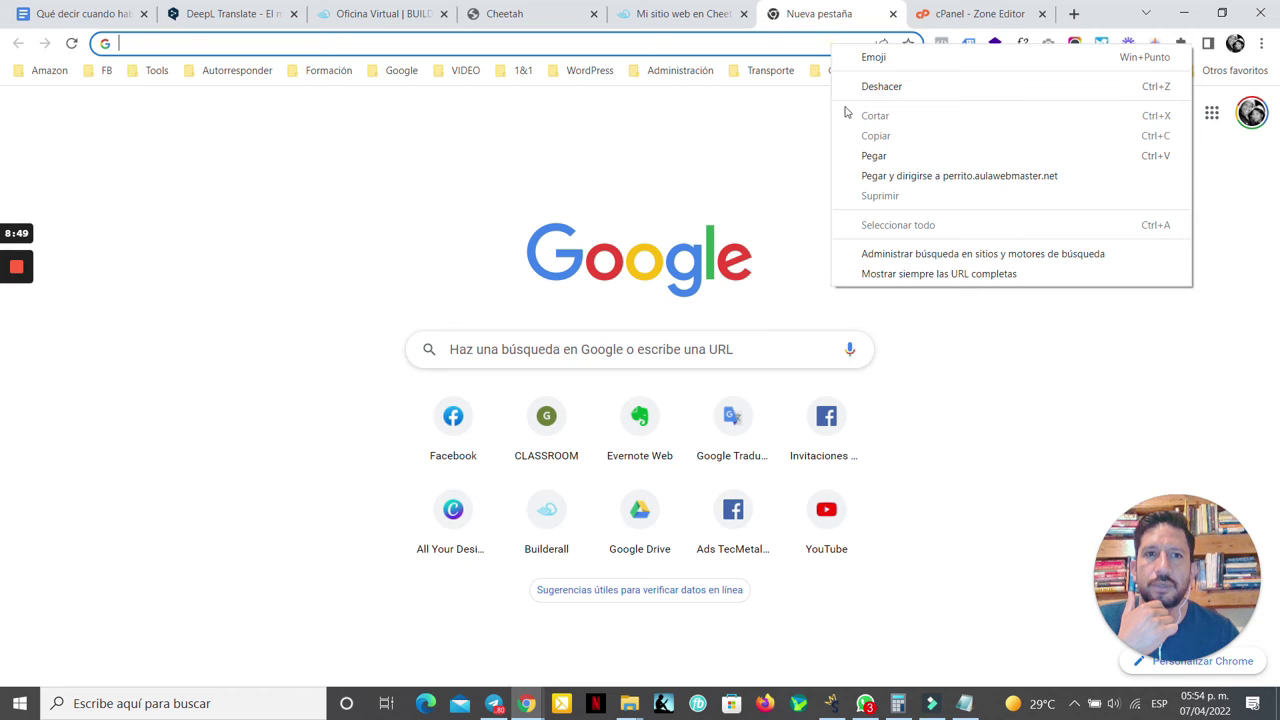
left_click(898, 156)
key("Return")
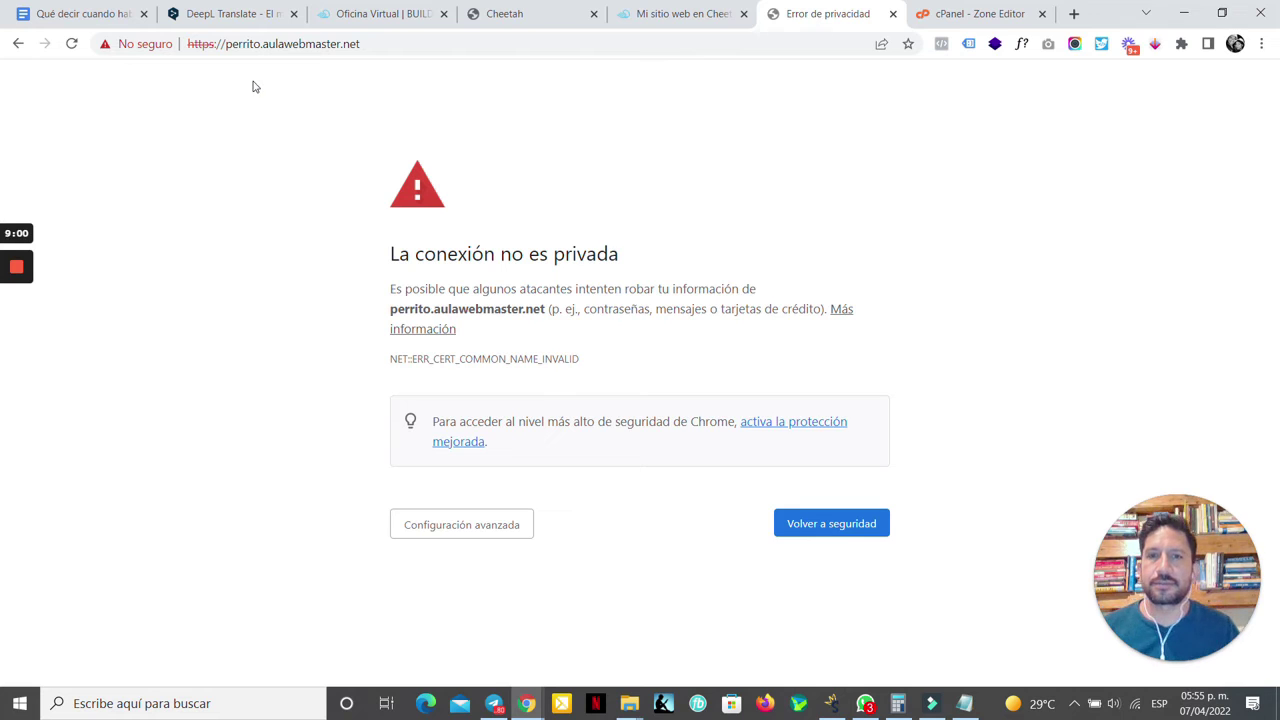
Step: Continue past the privacy warning to perrito.aulawebmaster.net and compare the page with the Builderall-hosted version of the site
left_click(448, 522)
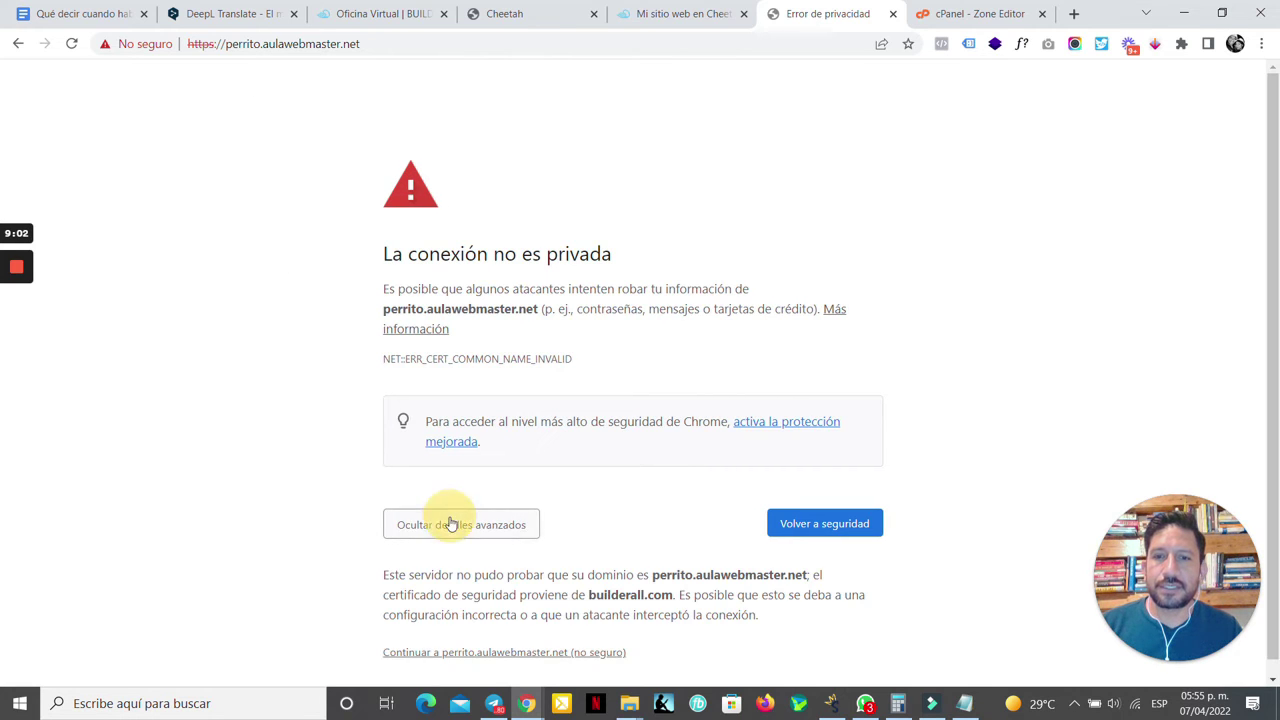
scroll(658, 512, "down", 1)
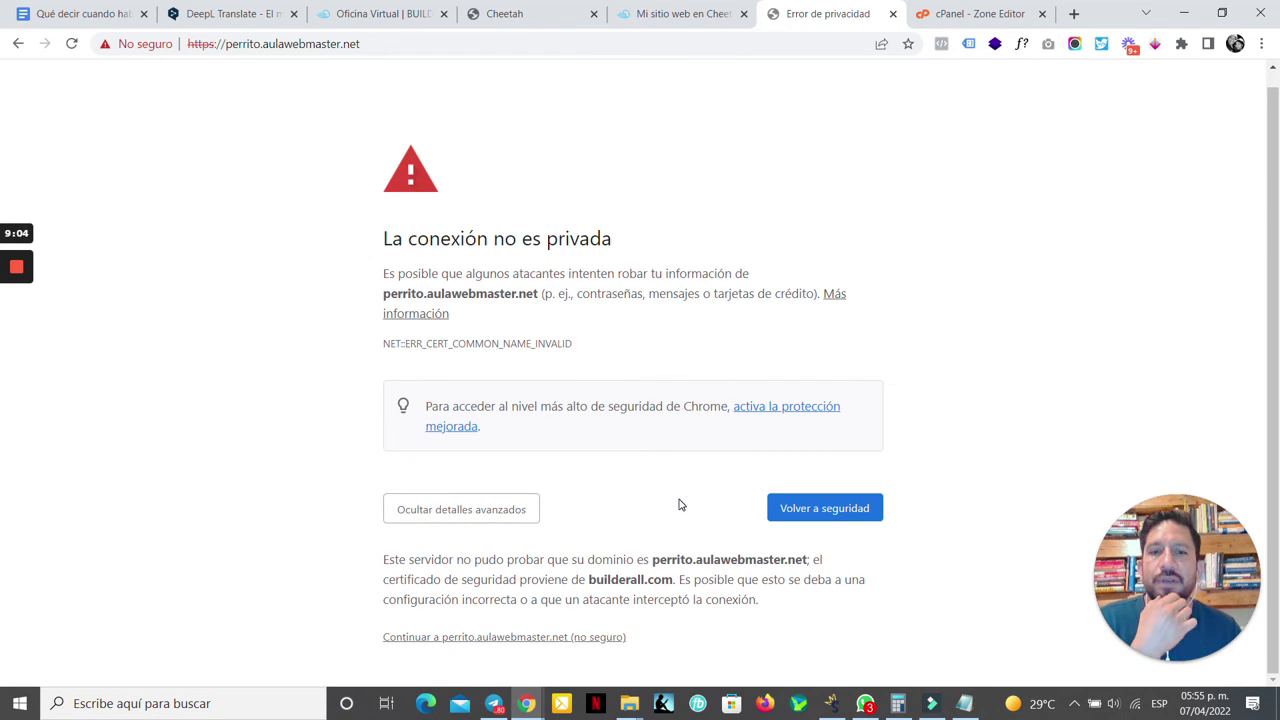
left_click(466, 510)
left_click(450, 525)
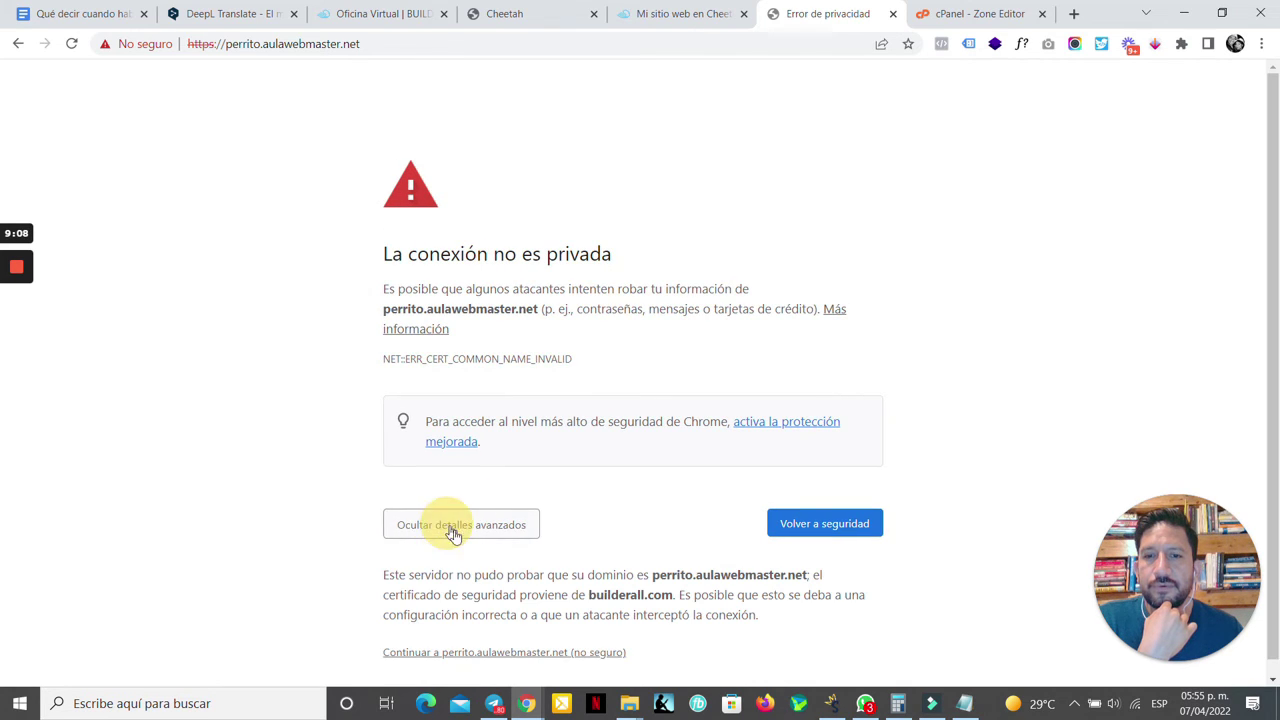
left_click(488, 652)
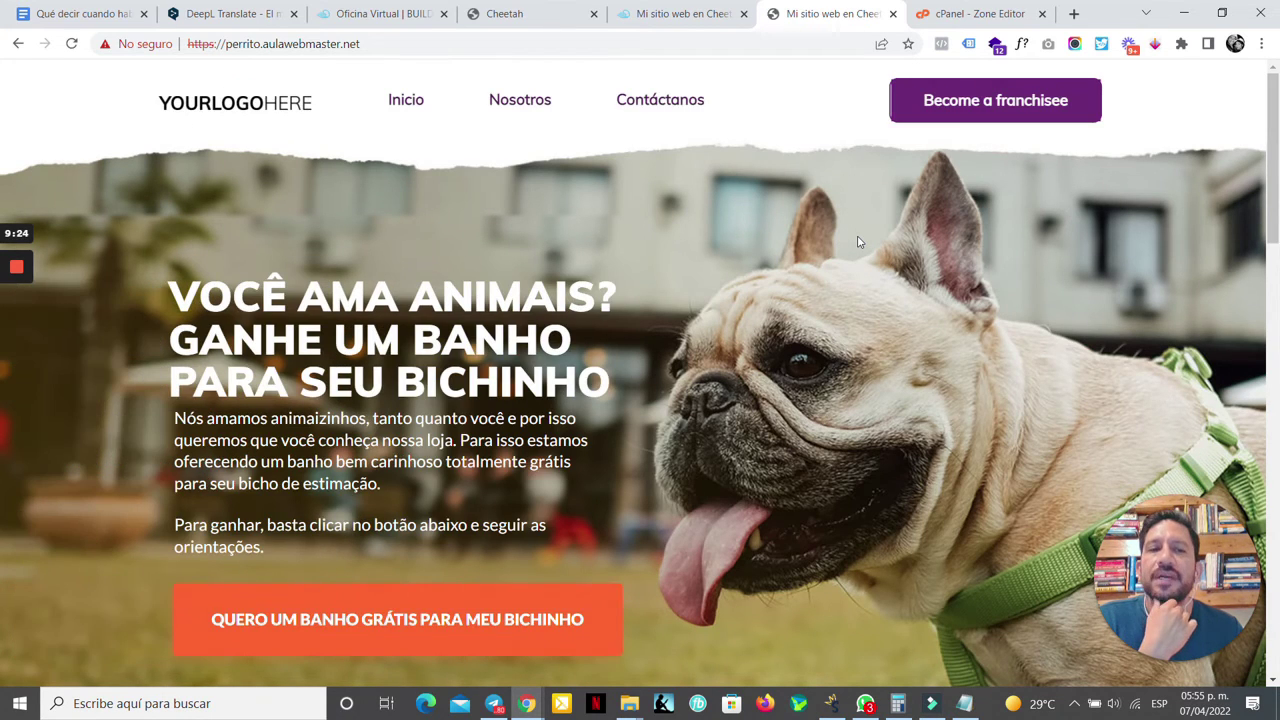
left_click(708, 10)
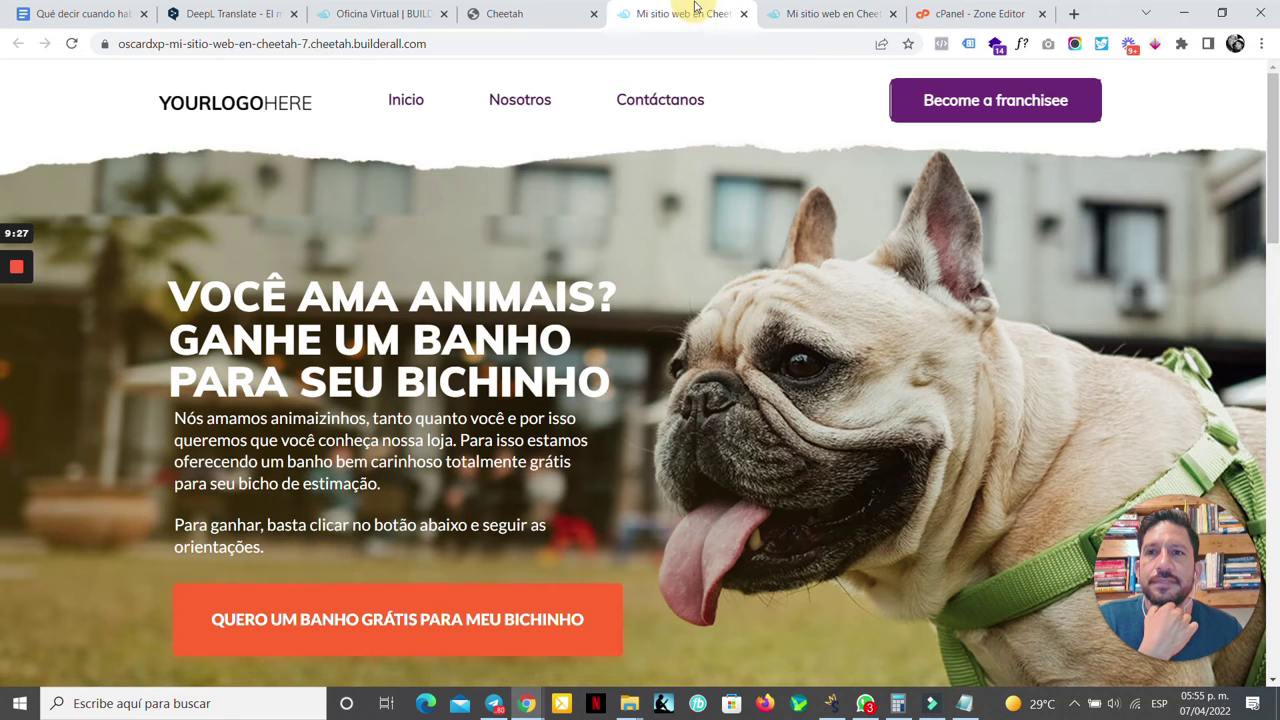
left_click(798, 18)
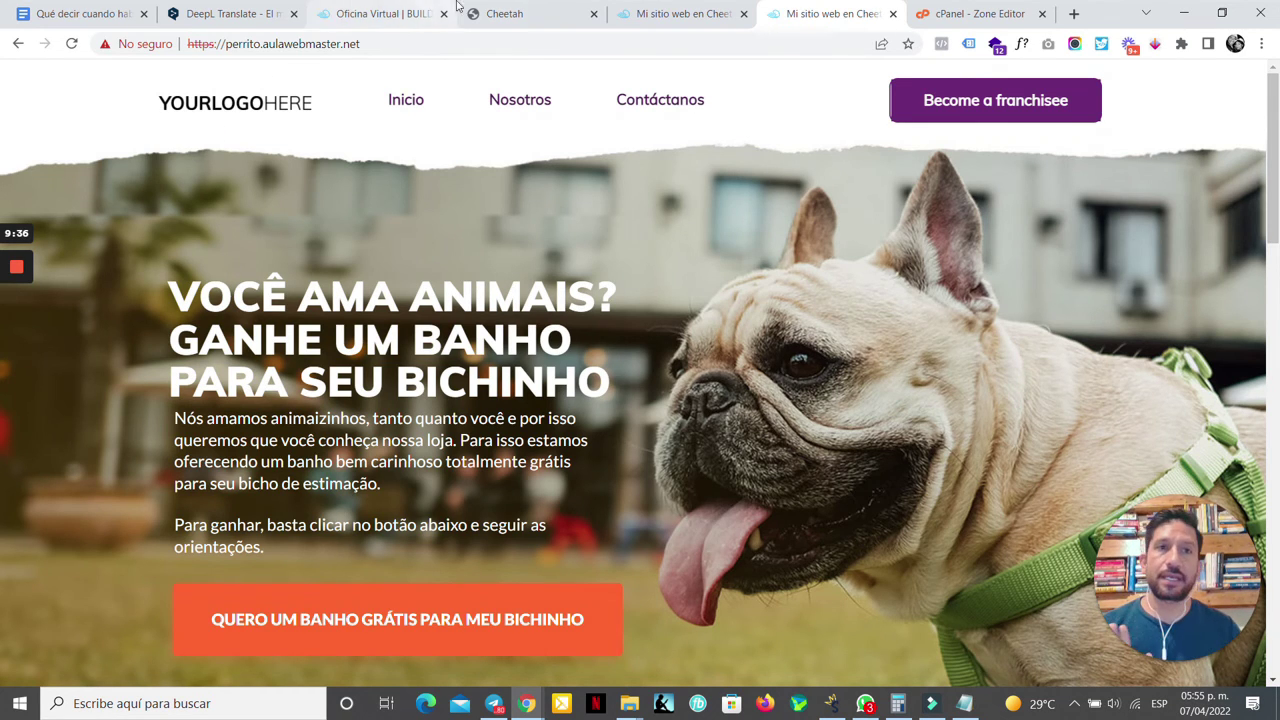
Step: Switch to the cPanel Zone Editor and start a CNAME record for aulawebmaster.net named tienda.aulawebmaster.net
left_click(975, 14)
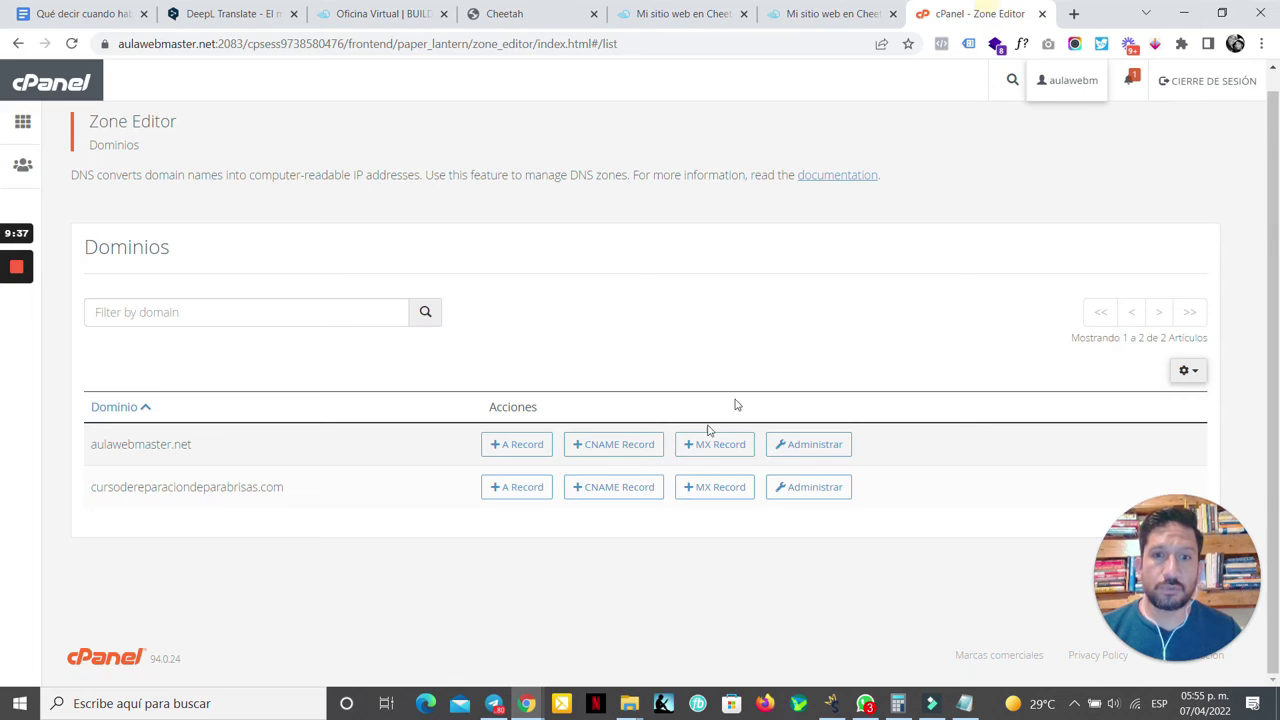
left_click(636, 450)
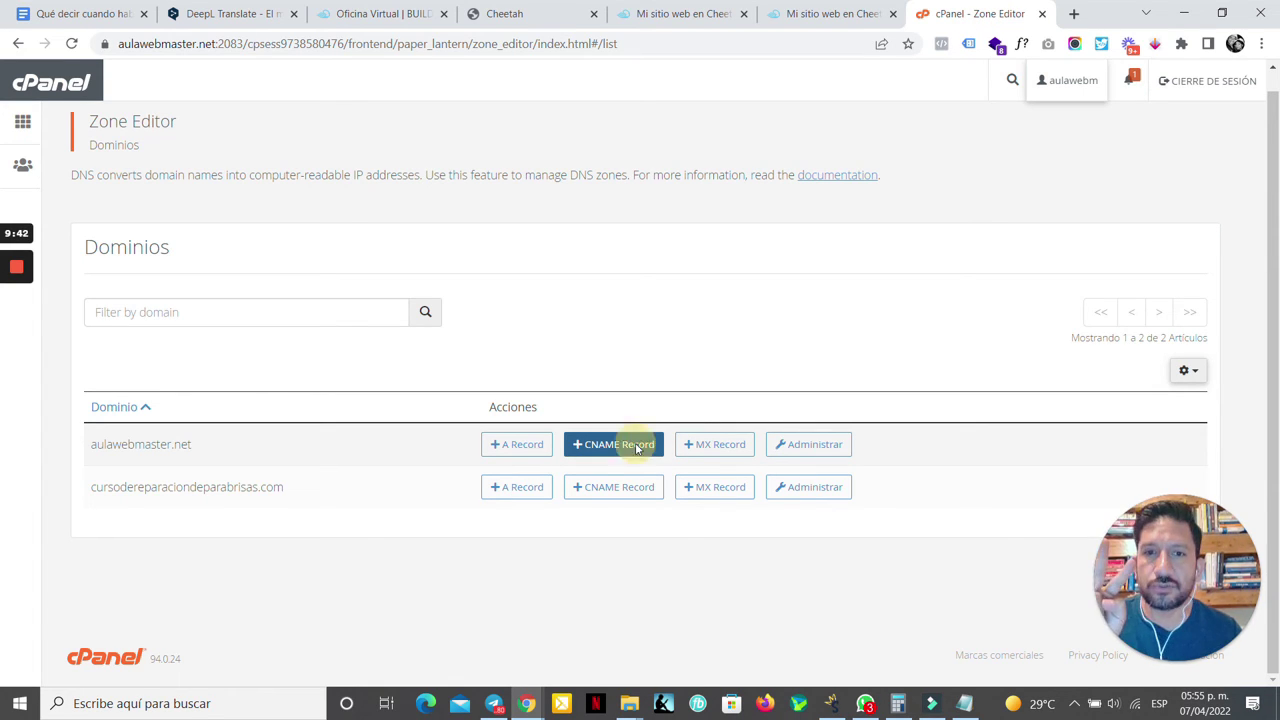
left_click(520, 194)
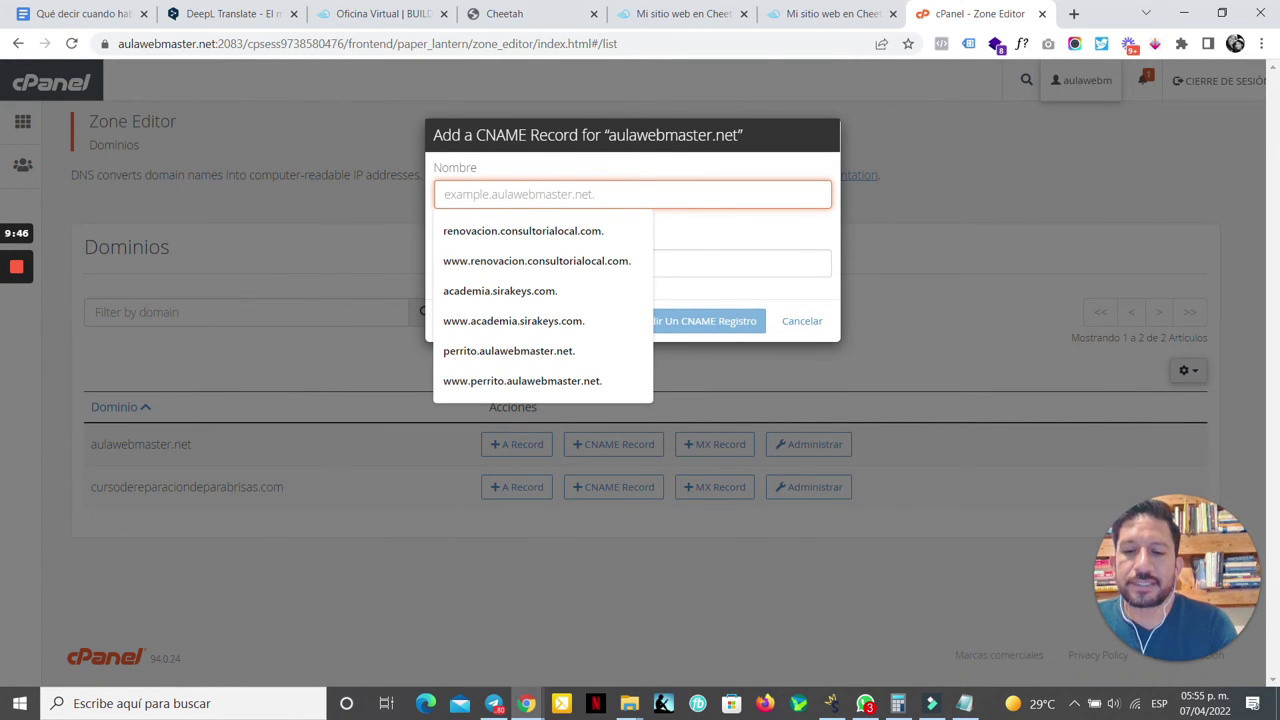
type("tienda")
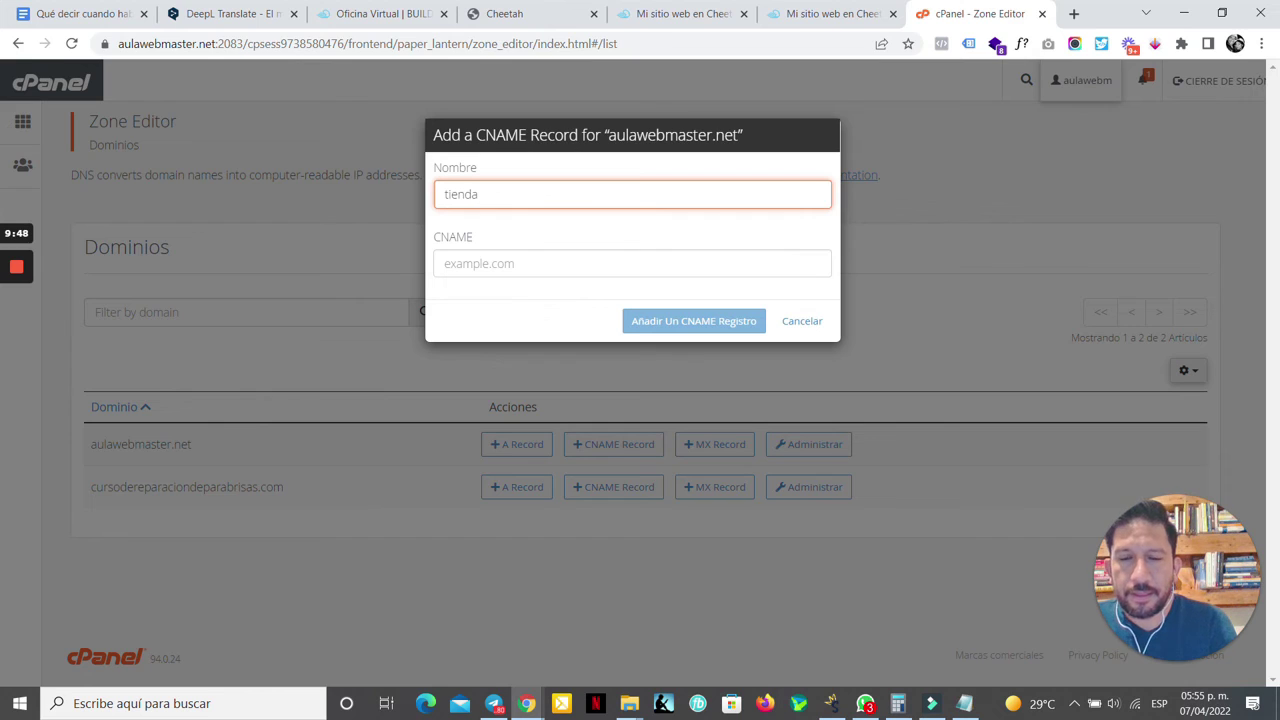
type(".")
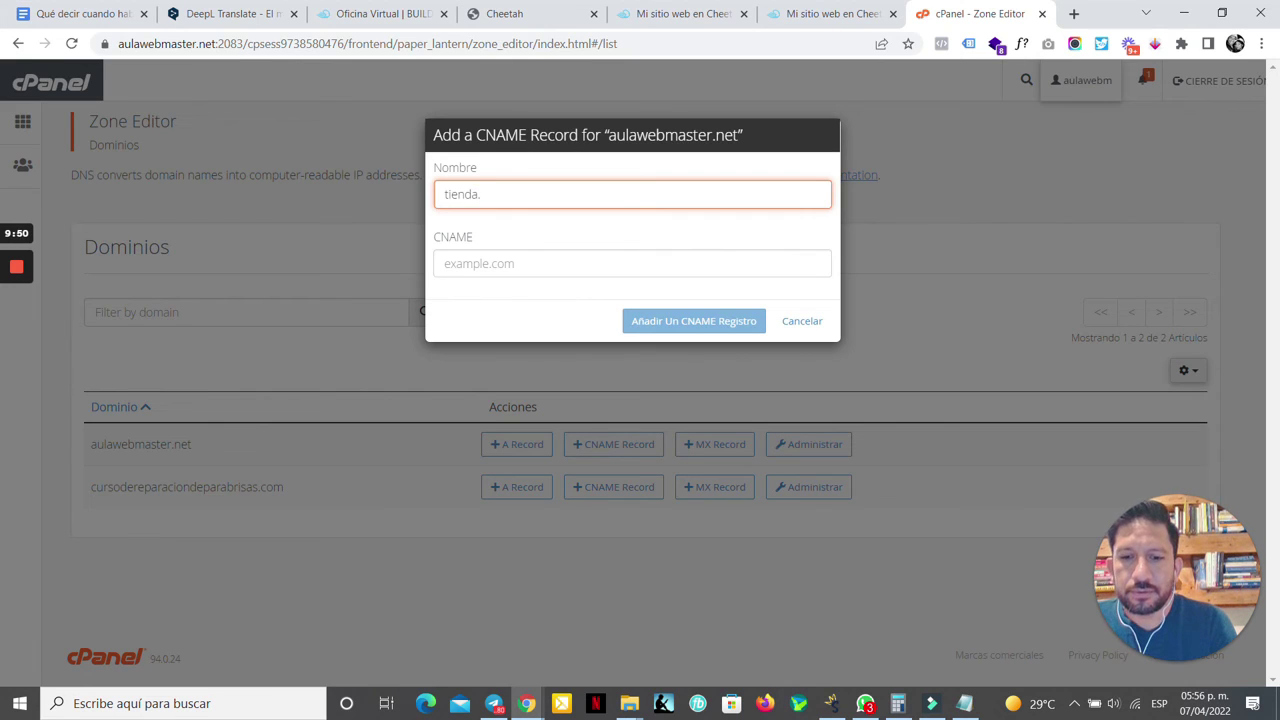
type("aulawebma")
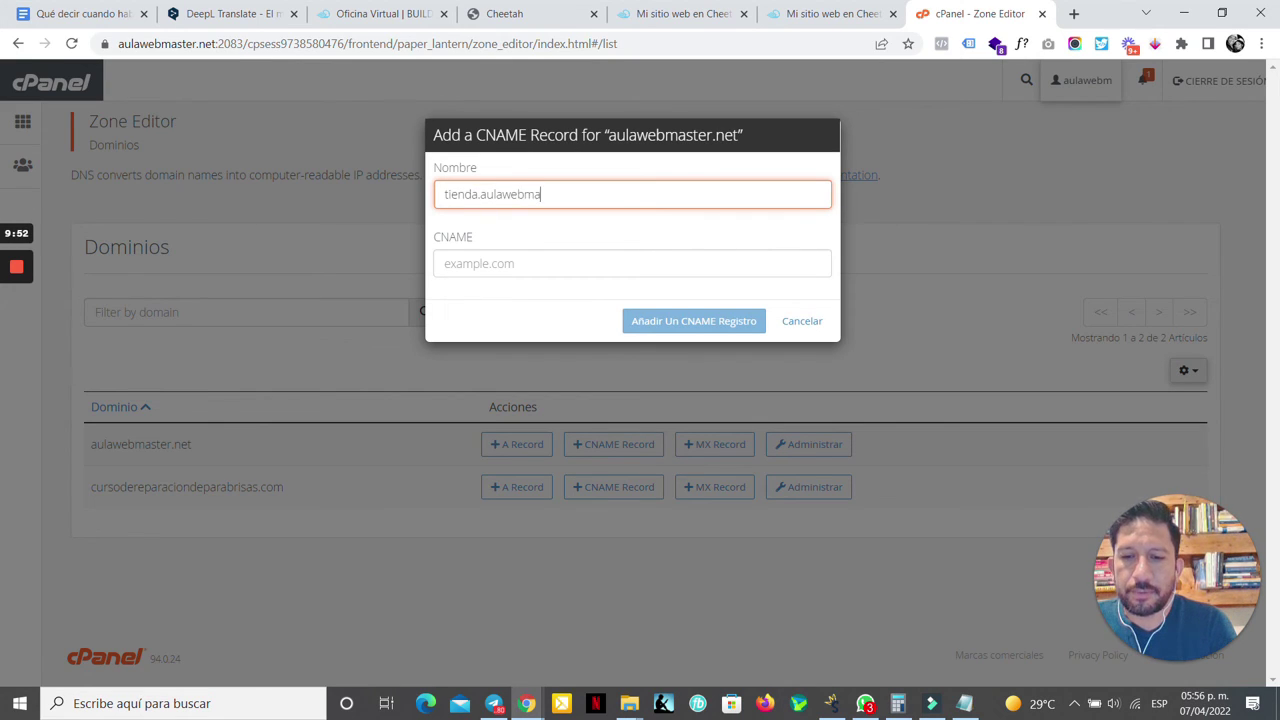
type("ster.net")
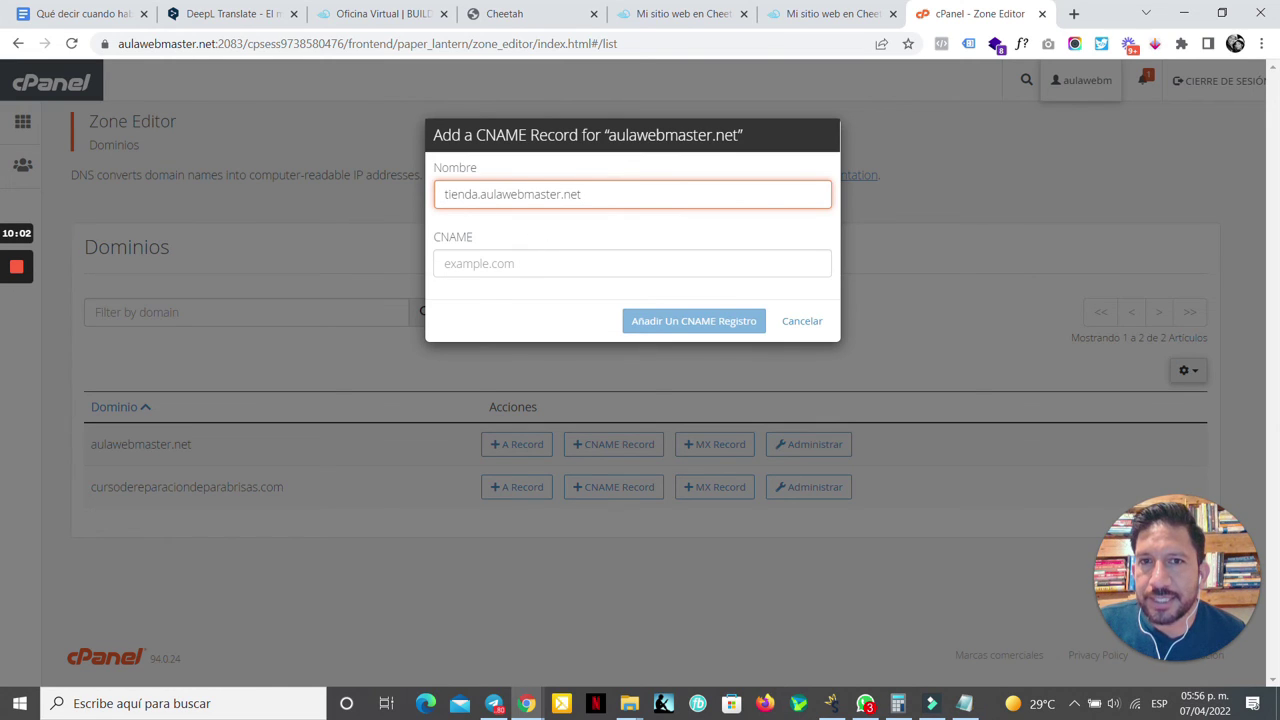
left_click(632, 263)
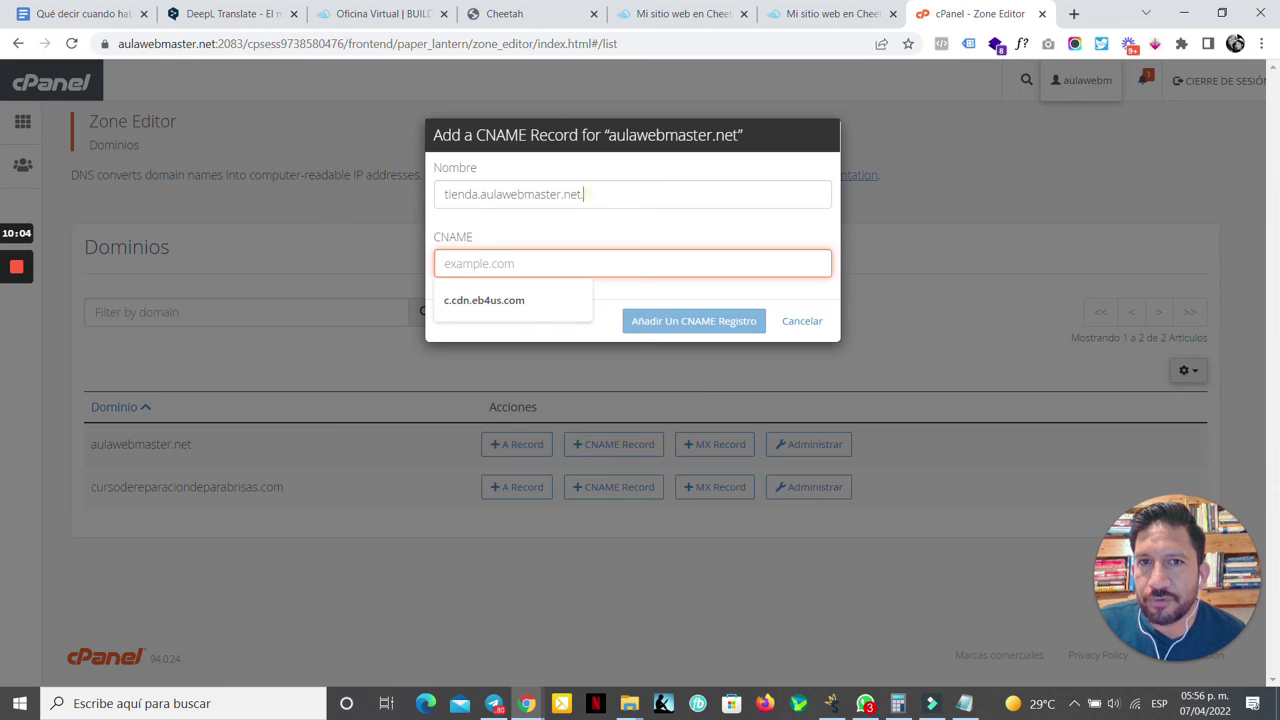
left_click(600, 194)
key("BackSpace")
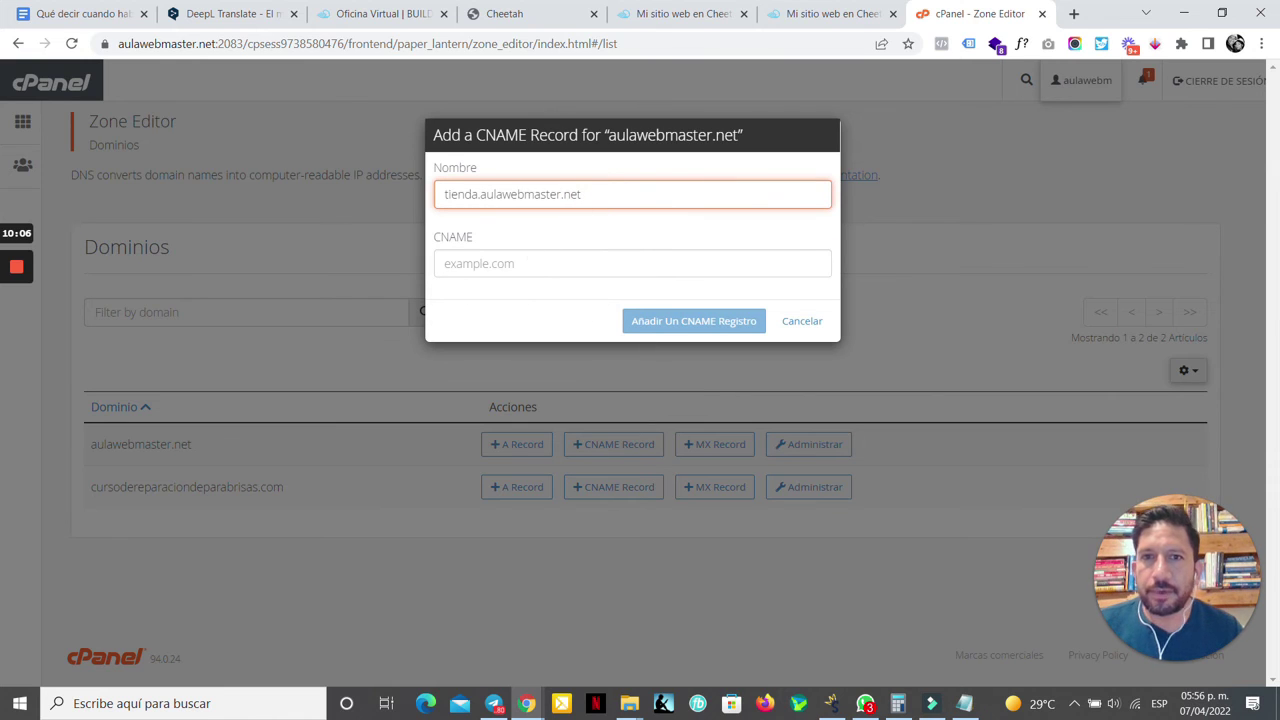
Step: Set the CNAME target of the new record to c.cdn.eb4us.com
left_click(590, 266)
key("ctrl+v")
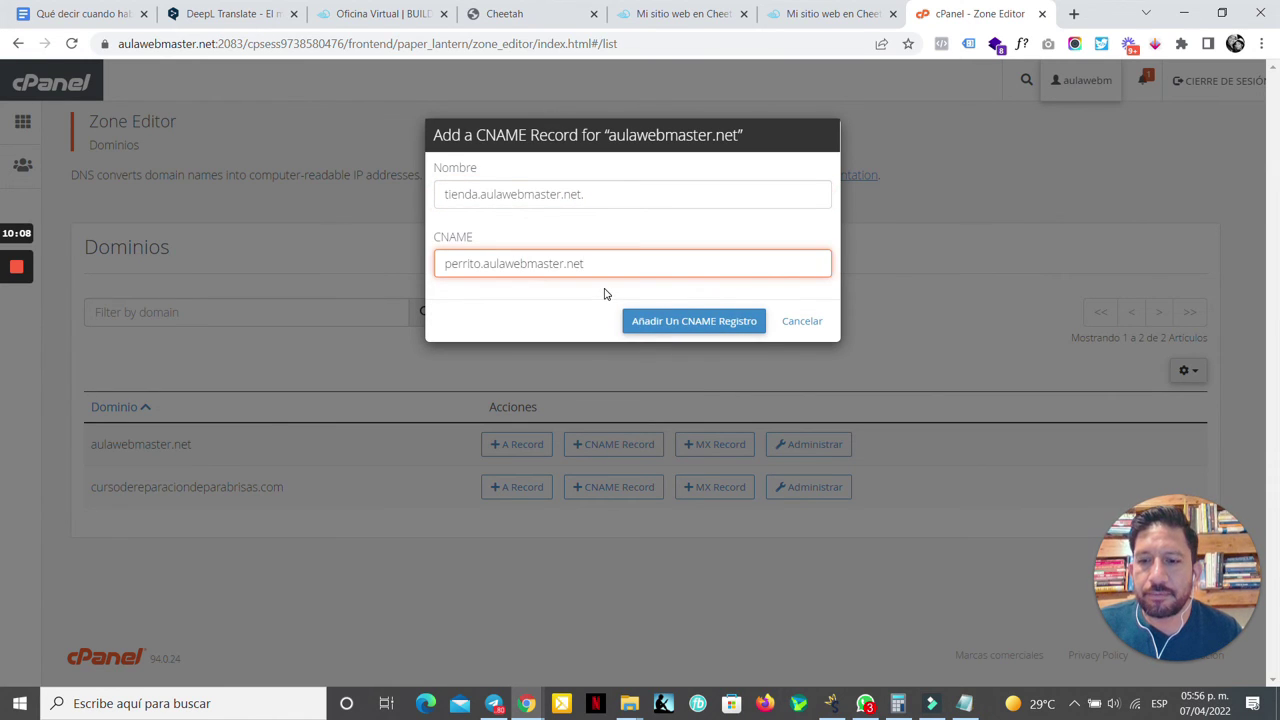
key("ctrl+a")
type("c")
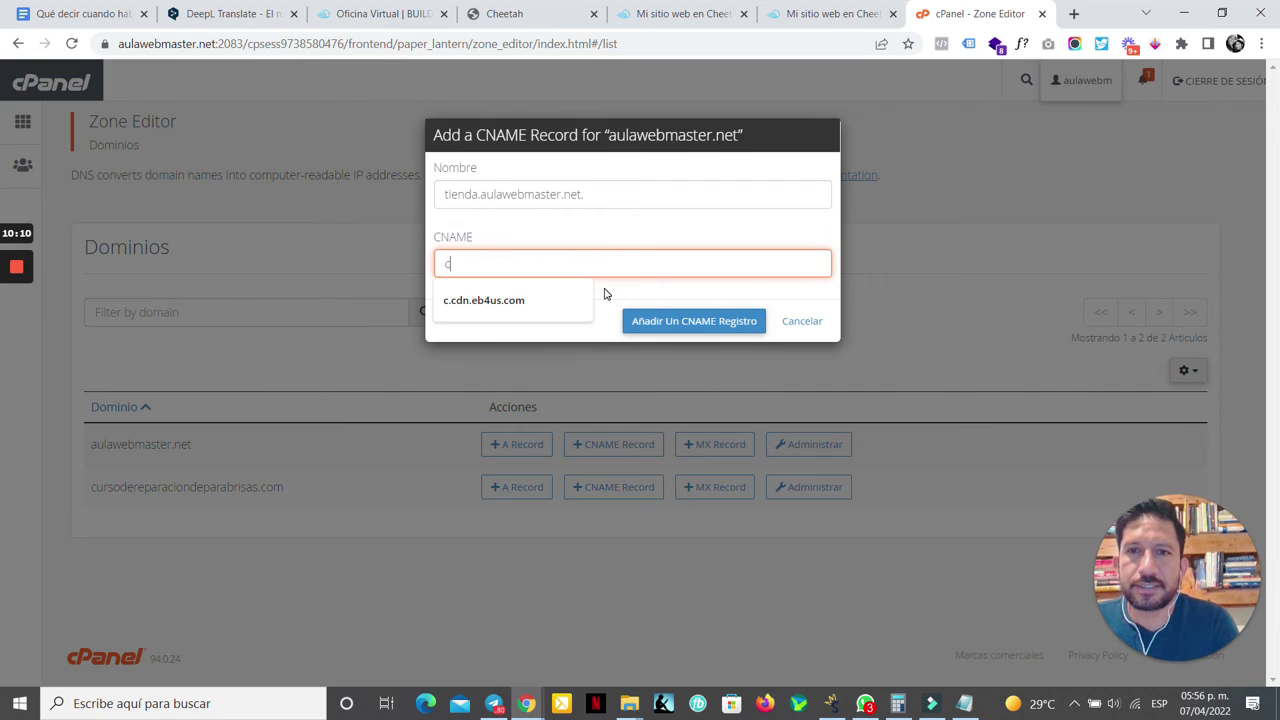
key("Down")
key("Return")
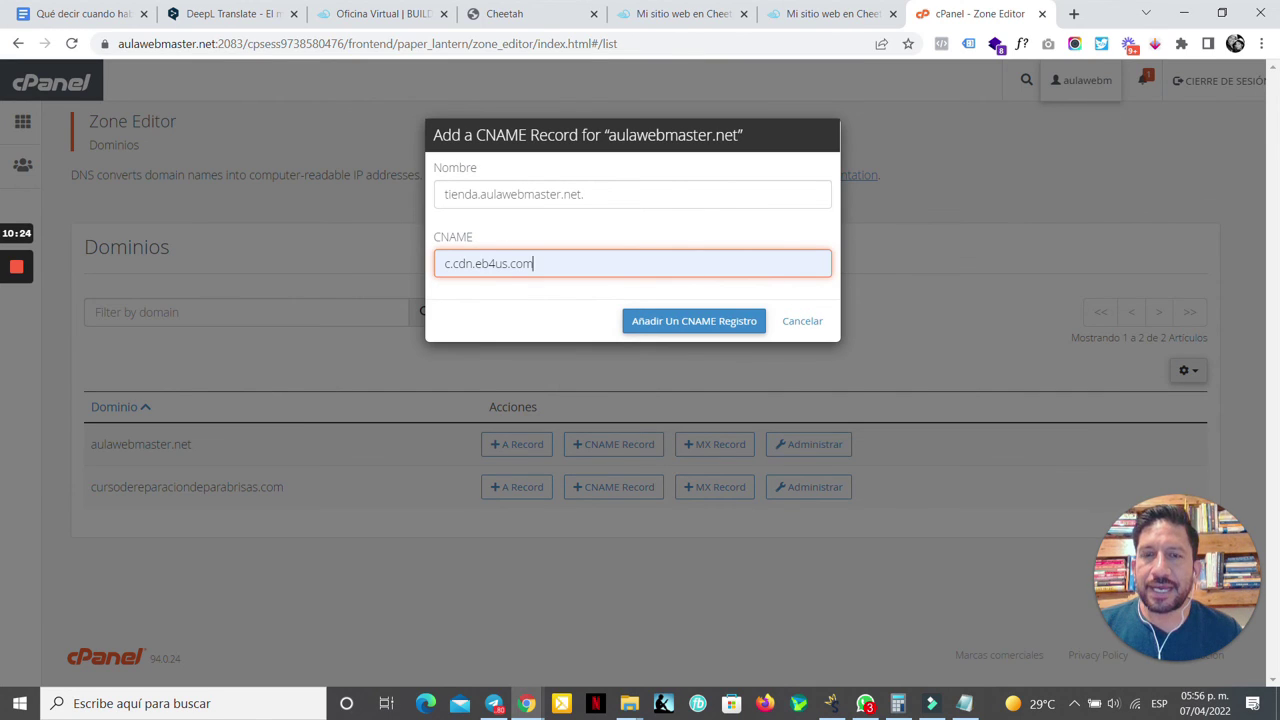
left_click(443, 194)
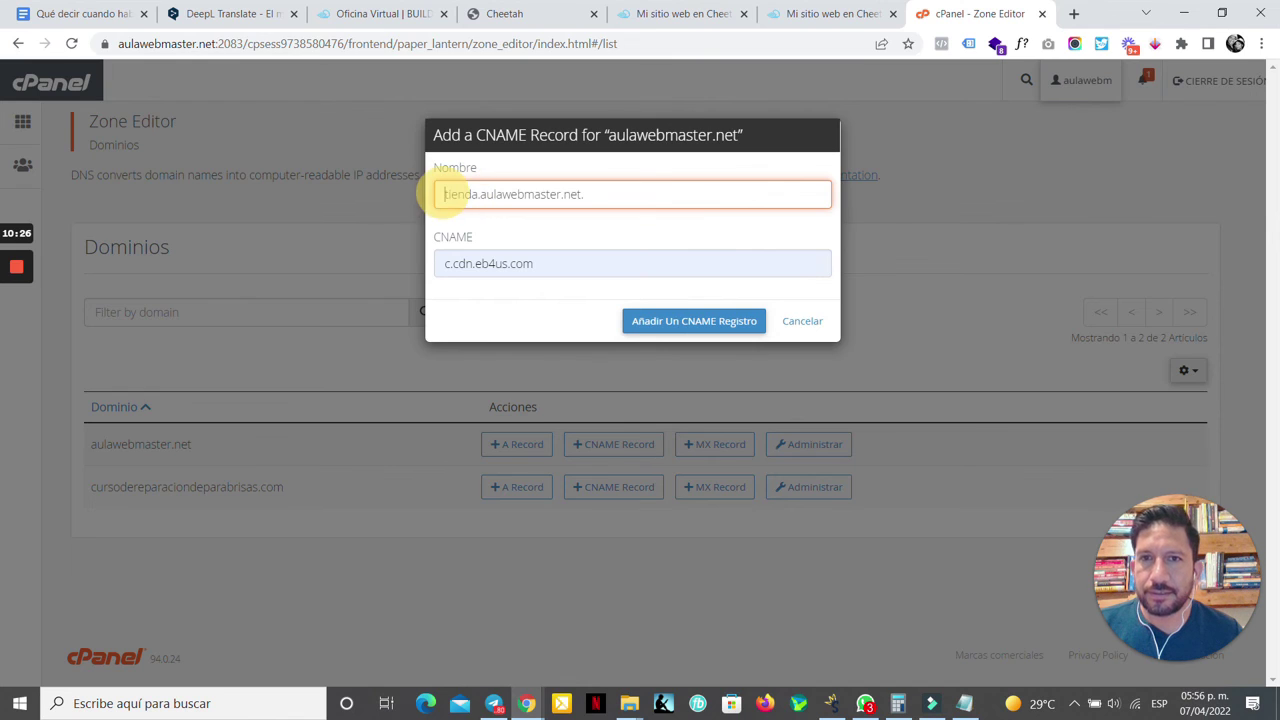
type("www")
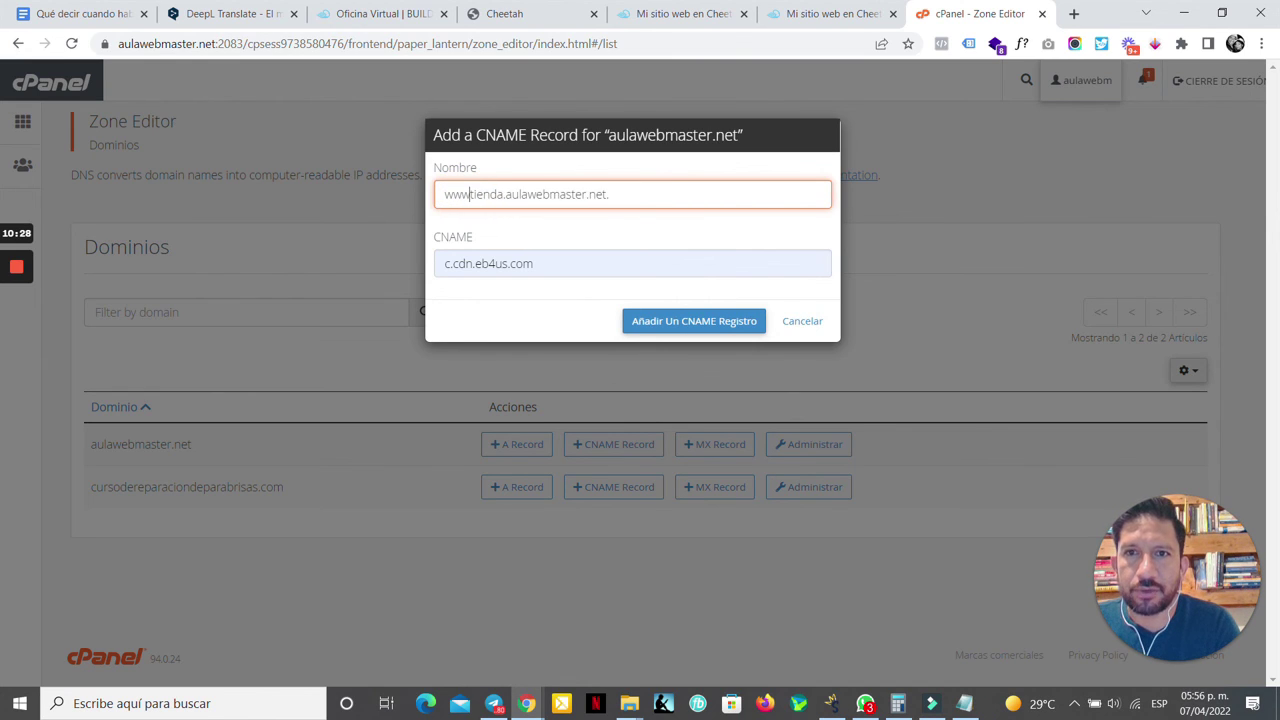
type(".")
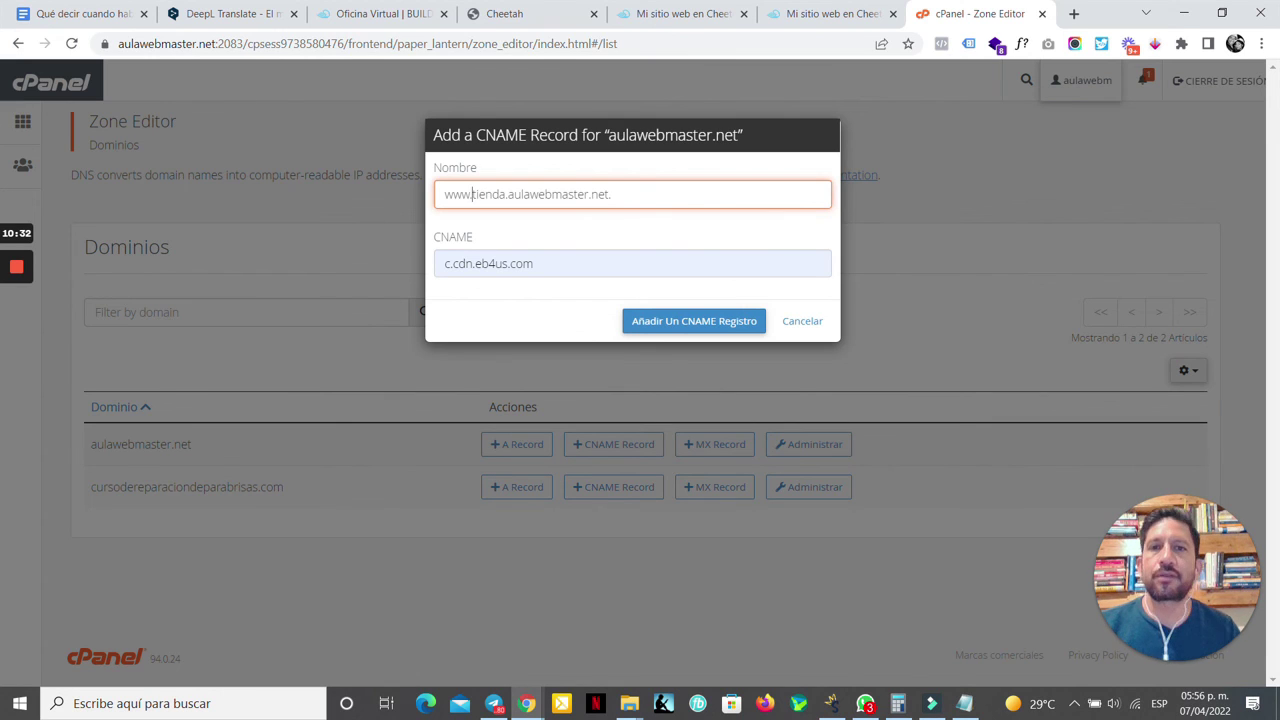
left_click(800, 326)
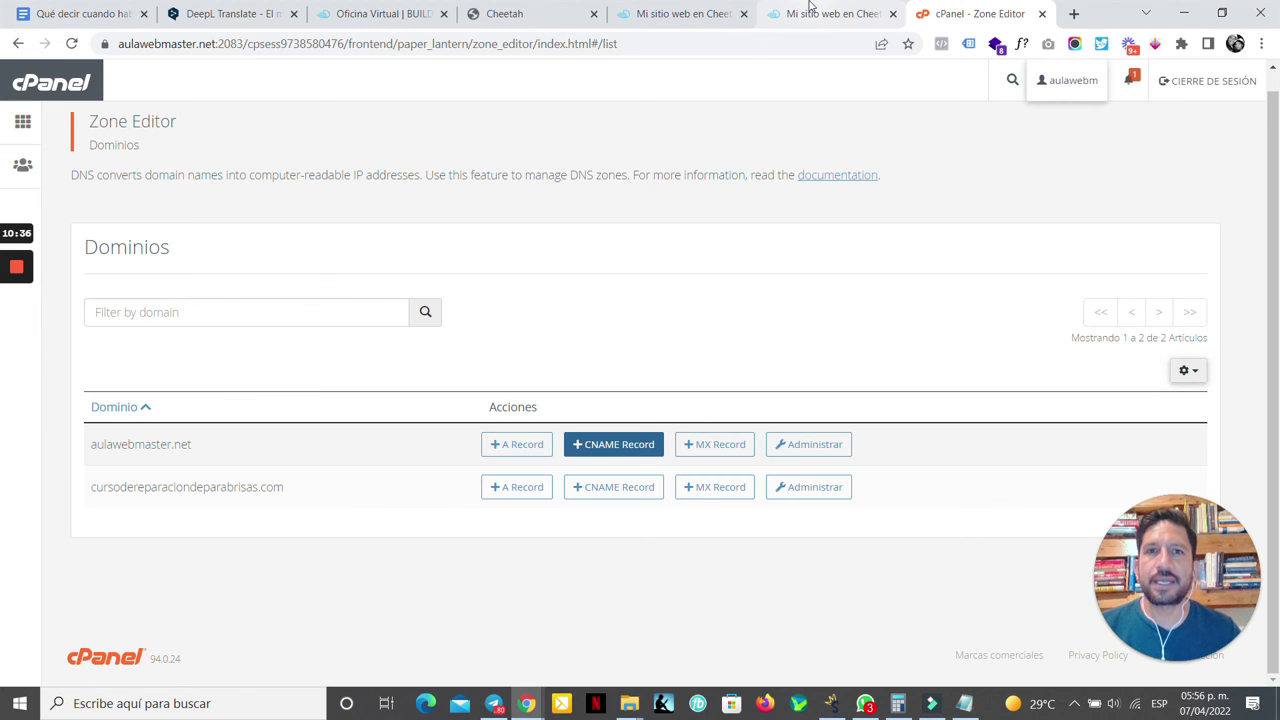
Step: Review the connected domain in Cheetah, and inspect the connection security details and address of the perrito.aulawebmaster.net page
left_click(505, 13)
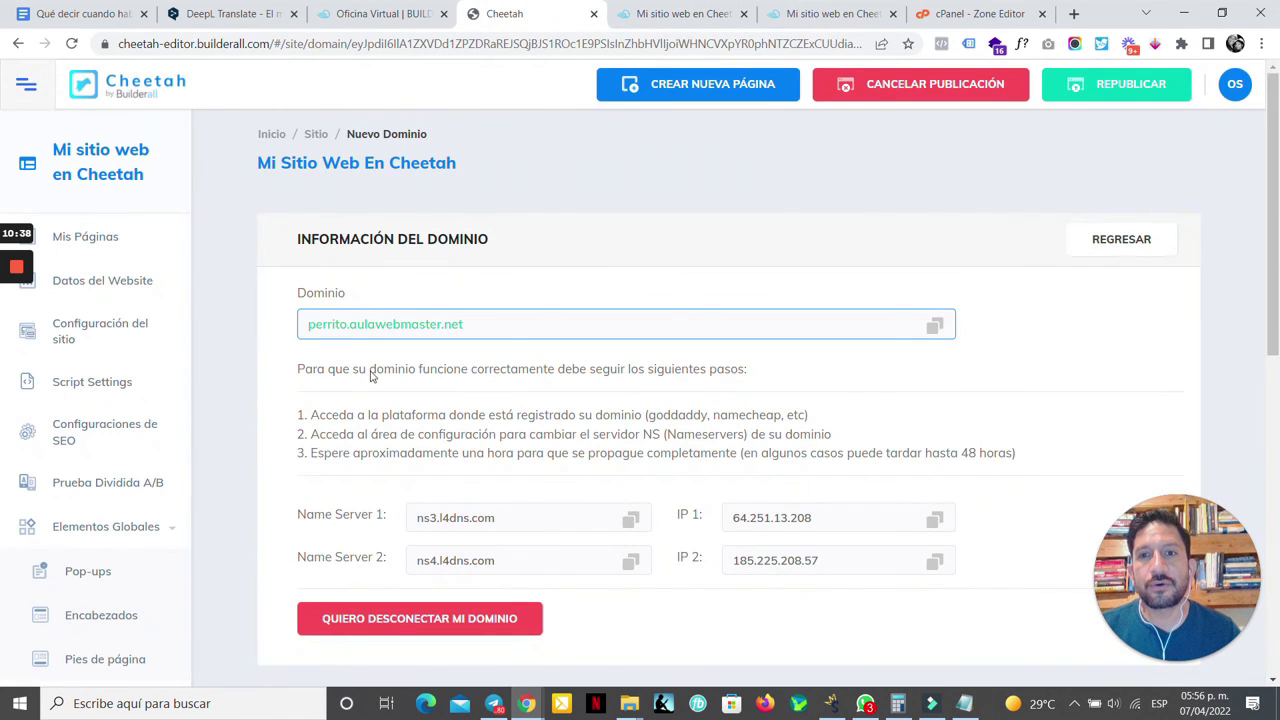
left_click(833, 13)
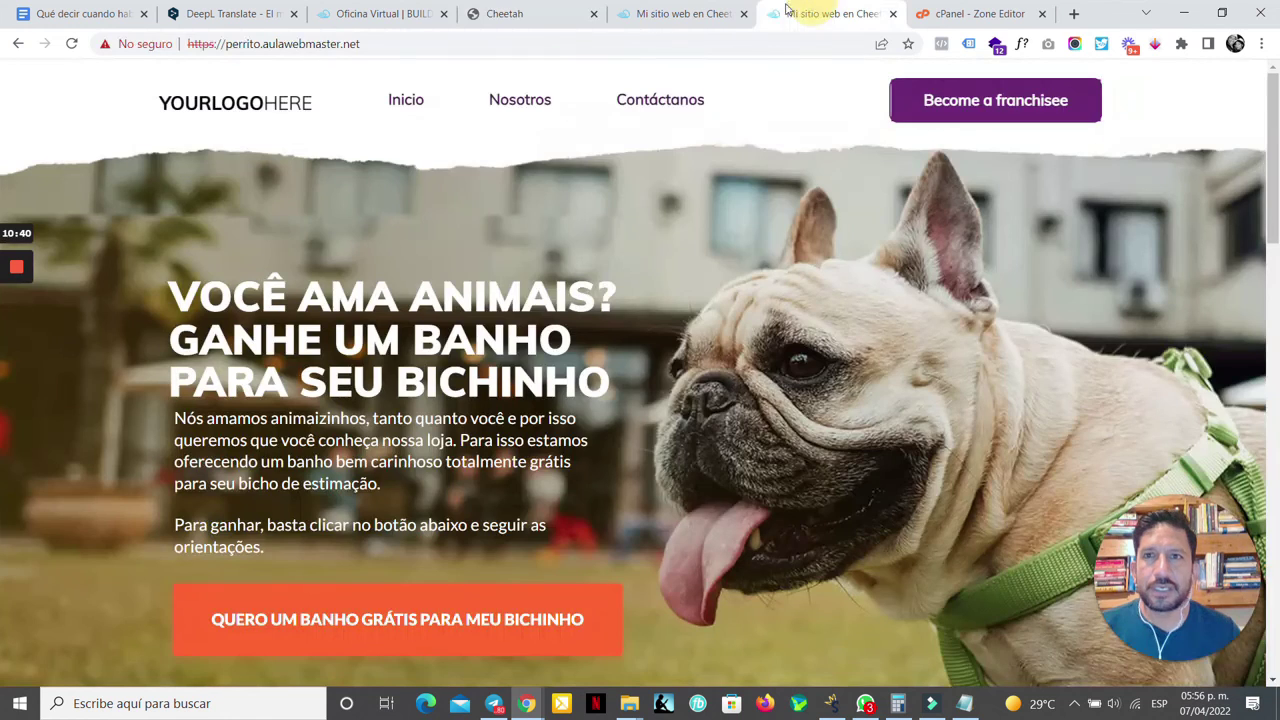
left_click(138, 44)
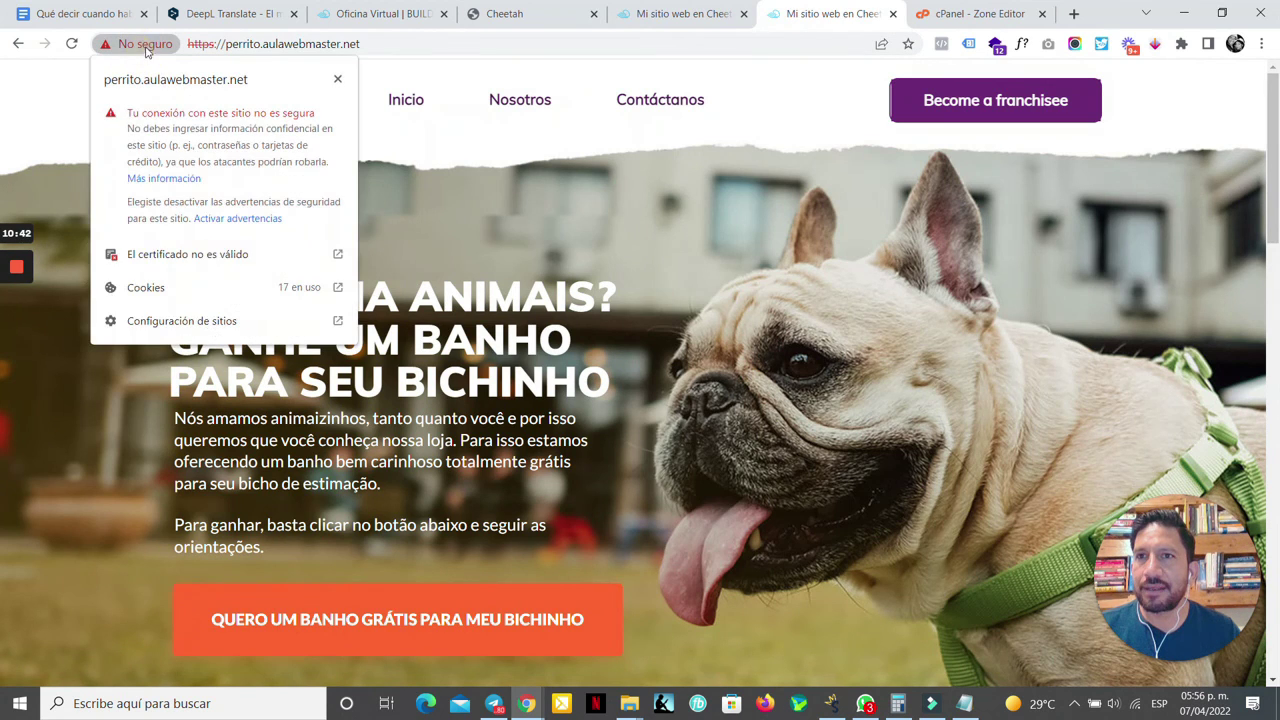
left_click(432, 218)
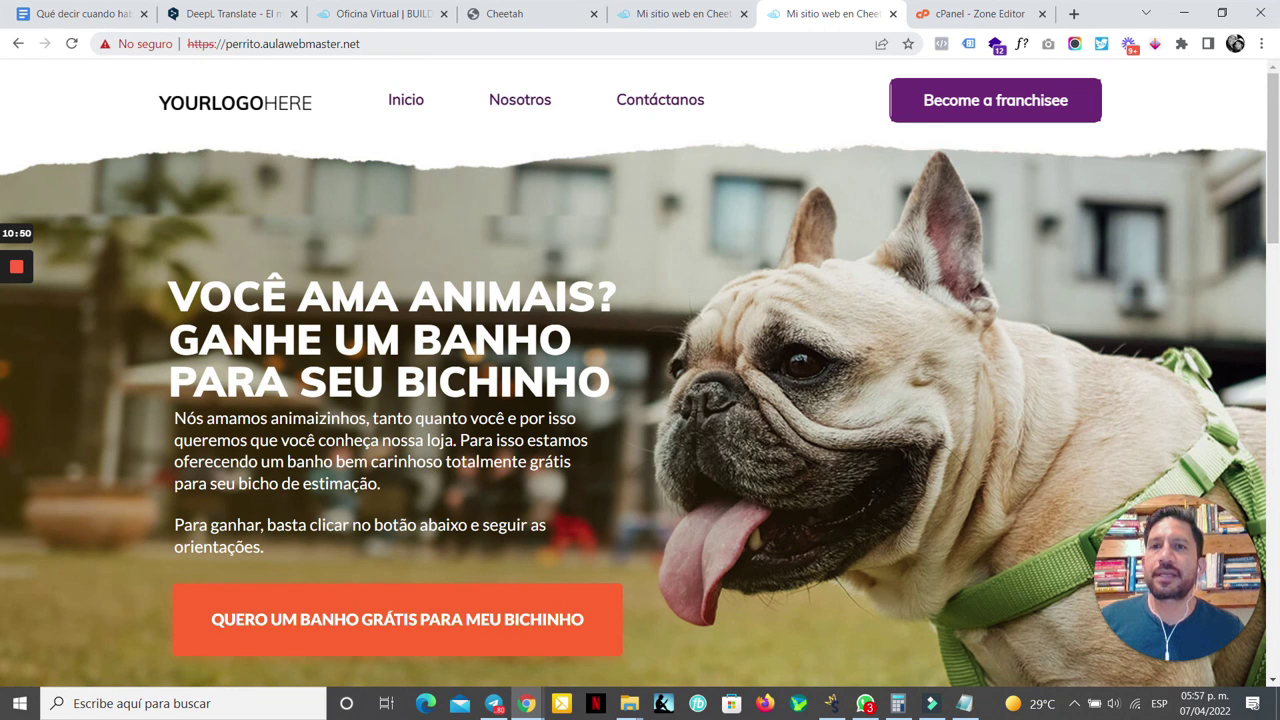
left_click_drag(363, 42, 158, 53)
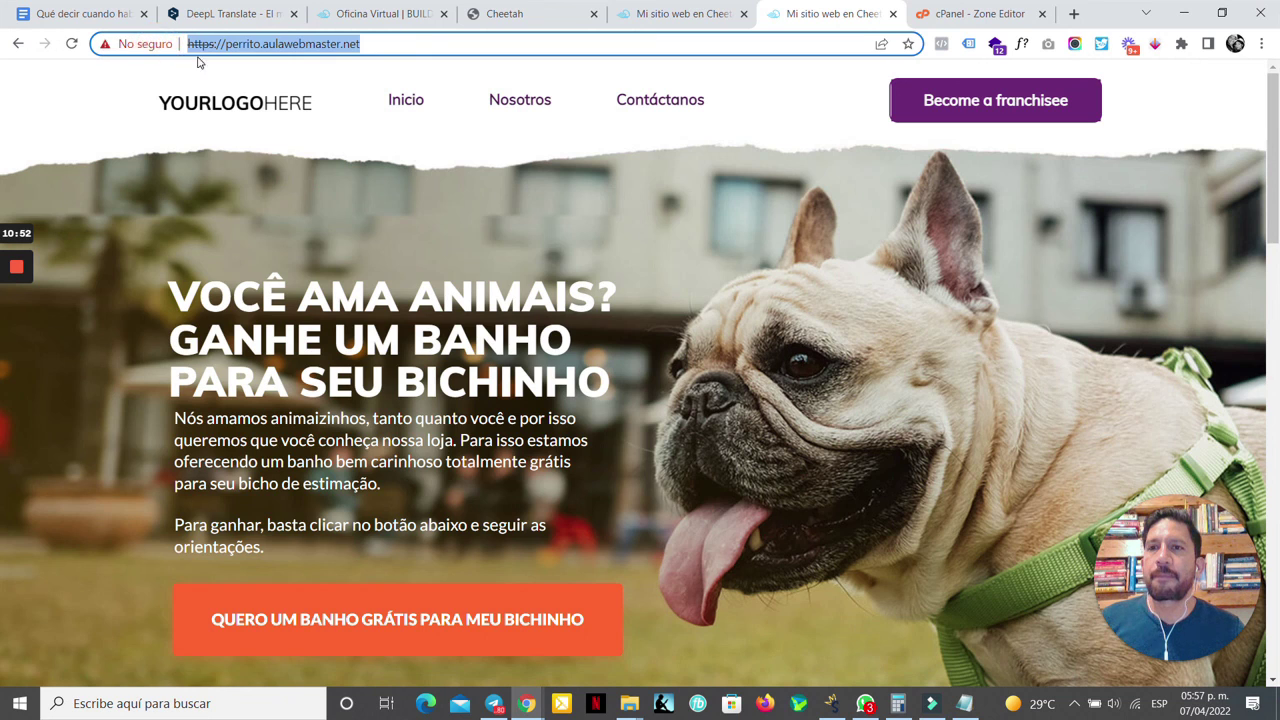
left_click(168, 178)
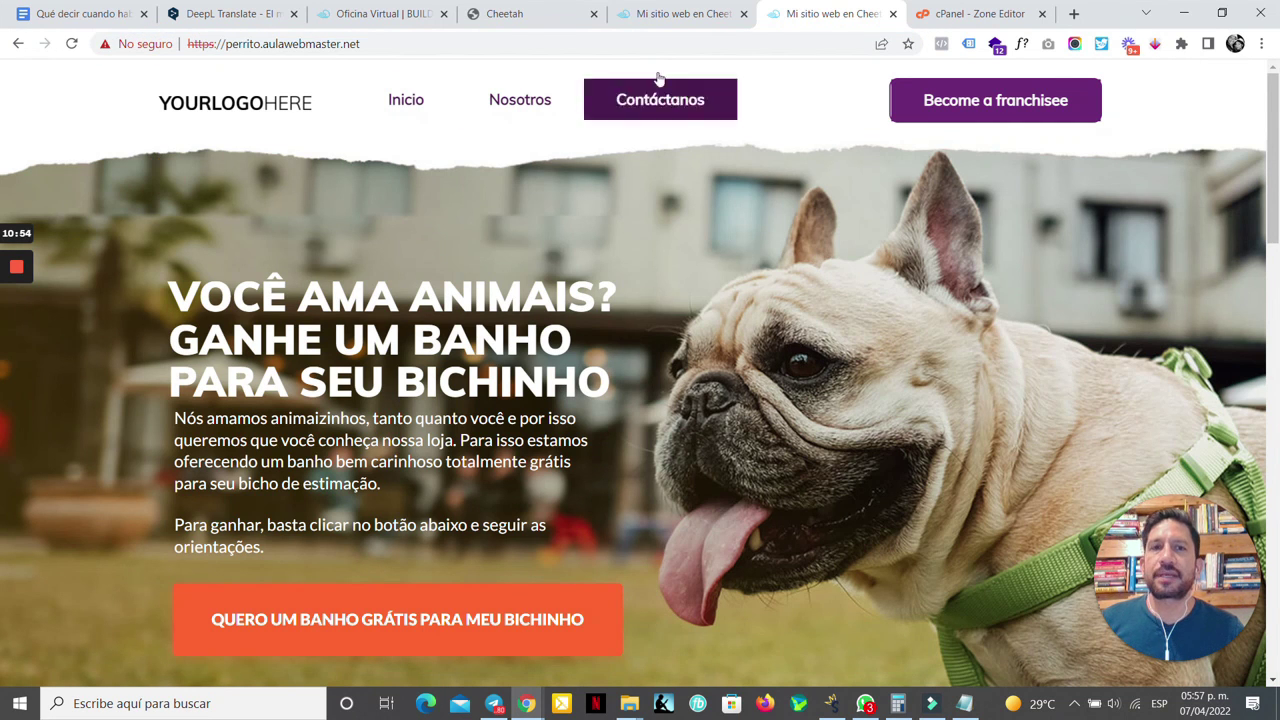